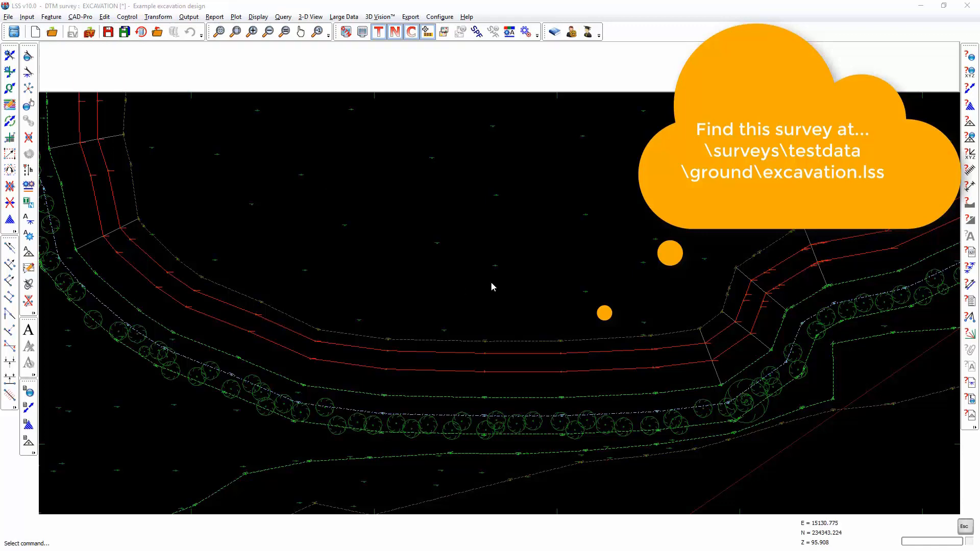
- Query a cross section across the excavation bank and inspect the top of bank and embankment points in it
left_click(968, 204)
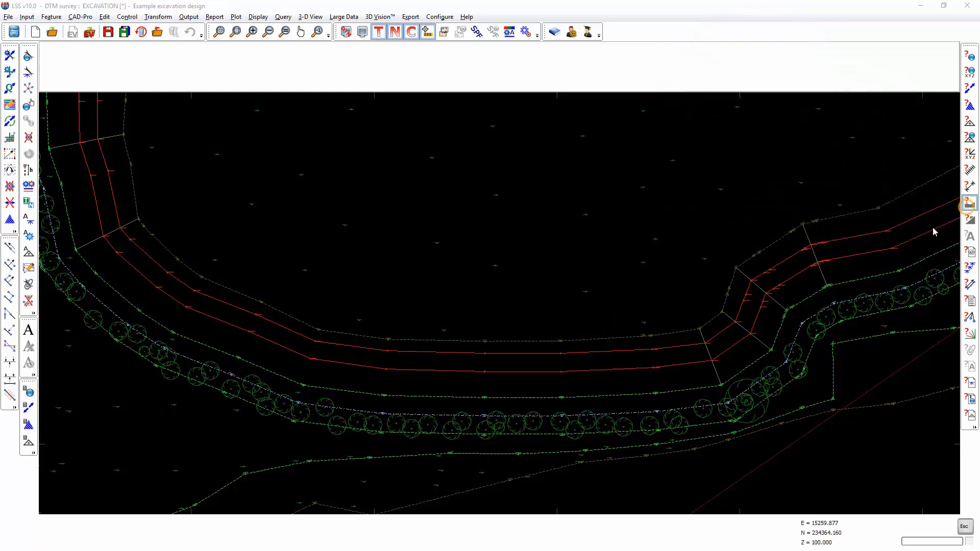
left_click(794, 375)
left_click(466, 464)
left_click(467, 326)
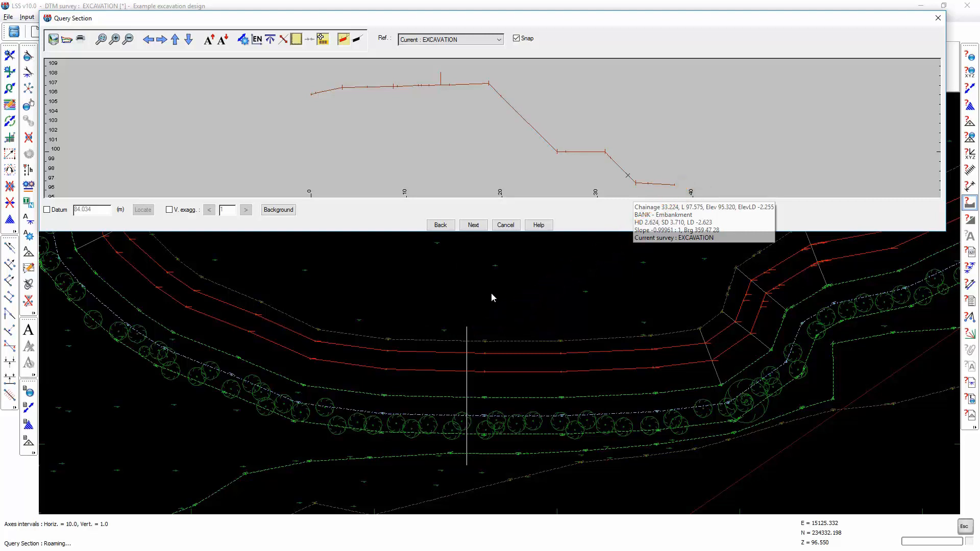
left_click(490, 83)
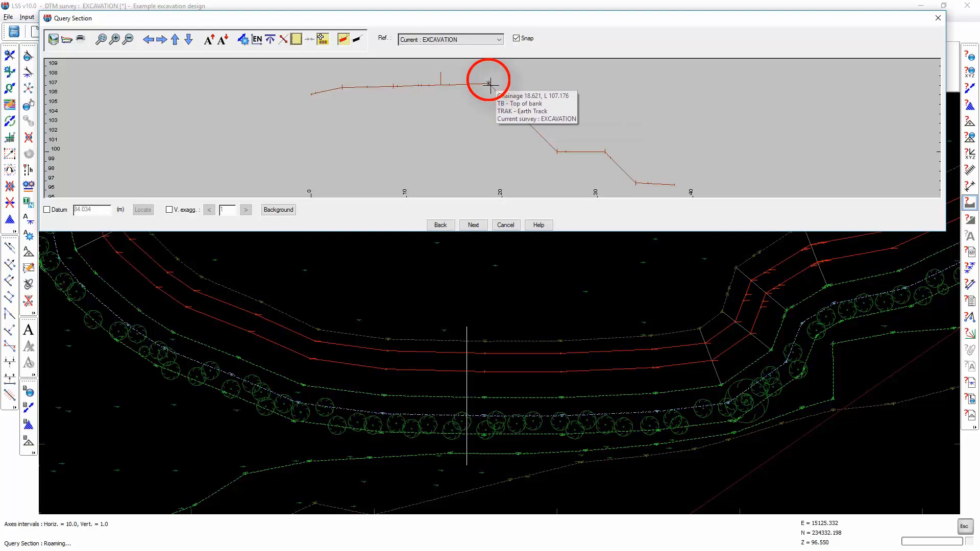
left_click(490, 85)
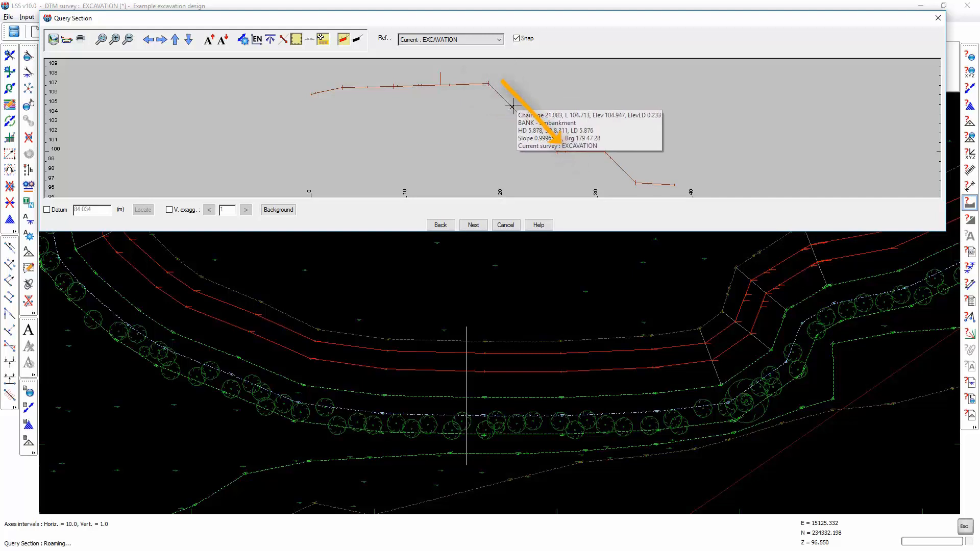
left_click(540, 134)
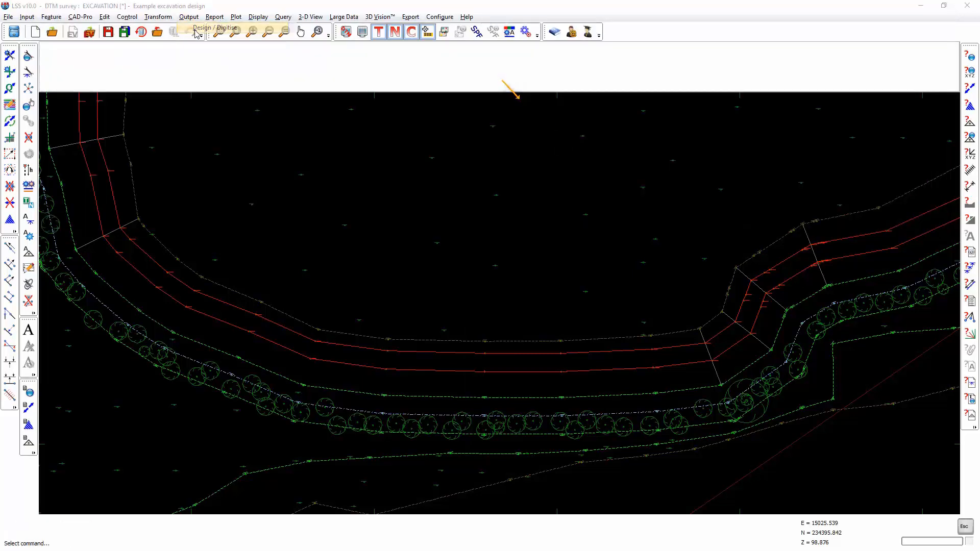
- Start a Longitudinal Gradient design in the file Ramp and set the slope mode to Horizontal (1:h)
left_click(388, 118)
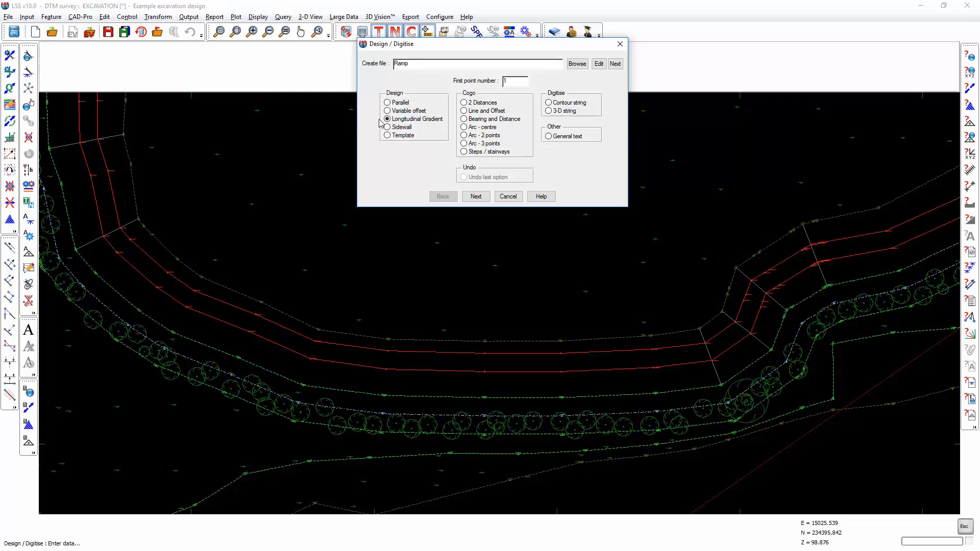
left_click(475, 197)
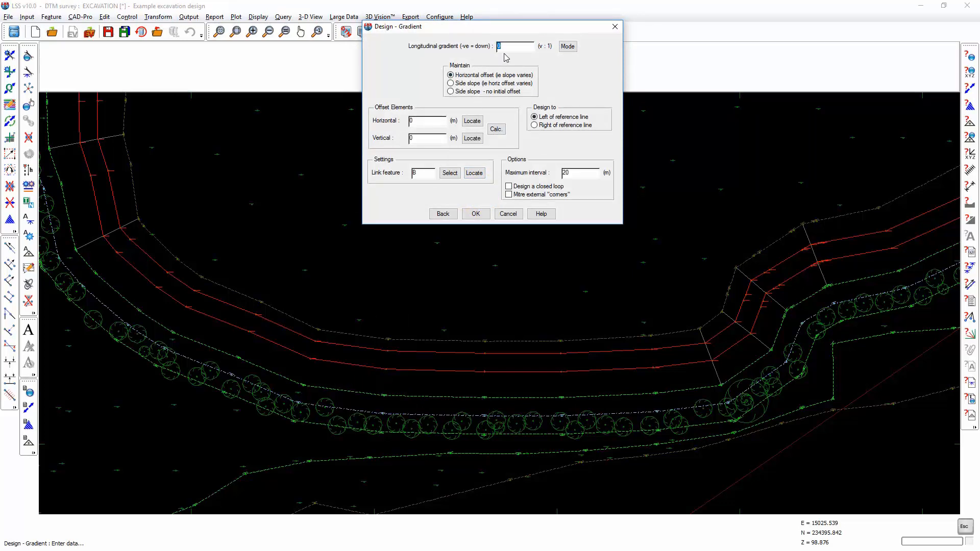
left_click(568, 47)
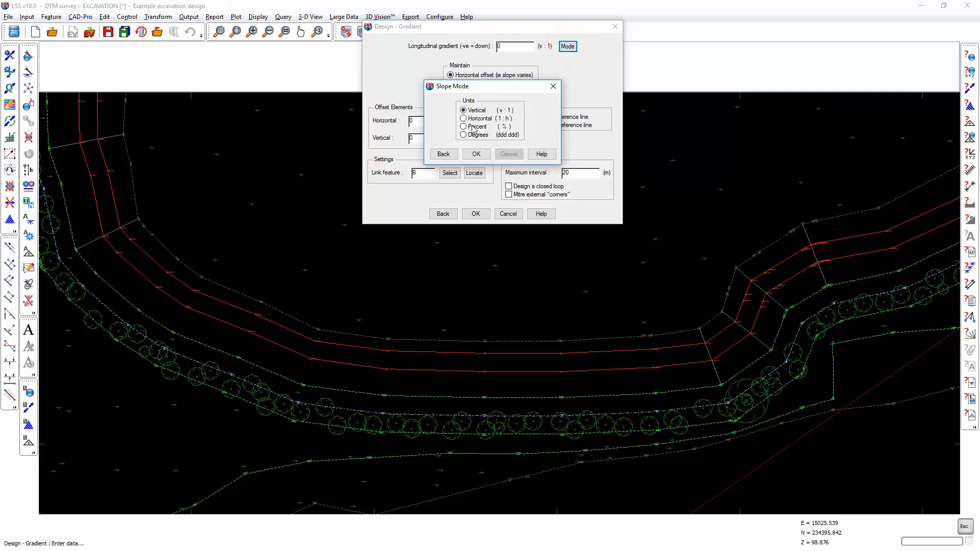
left_click(471, 118)
left_click(475, 154)
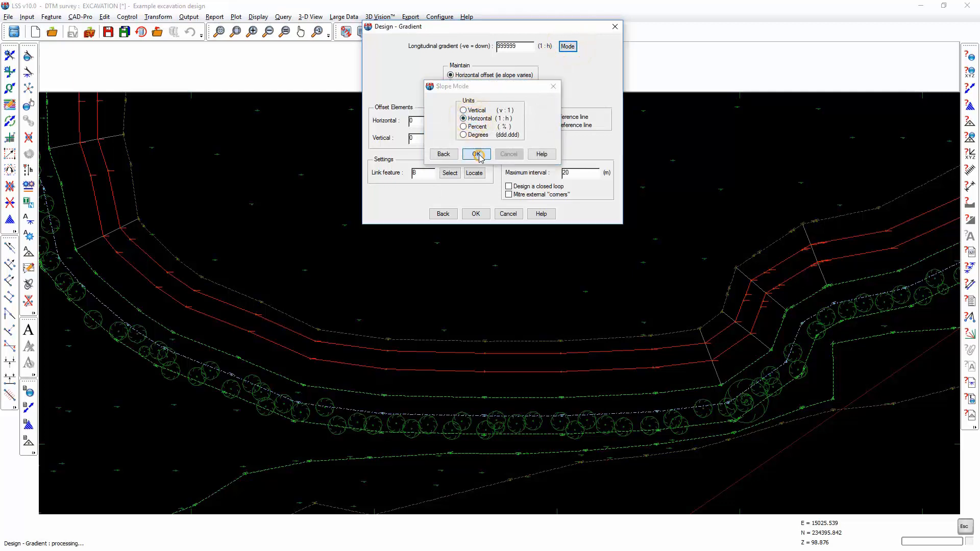
- Set longitudinal gradient 20, horizontal offset 1 m, vertical offset -1 m, link feature bb, designing right of the reference line
double_click(519, 46)
type("1")
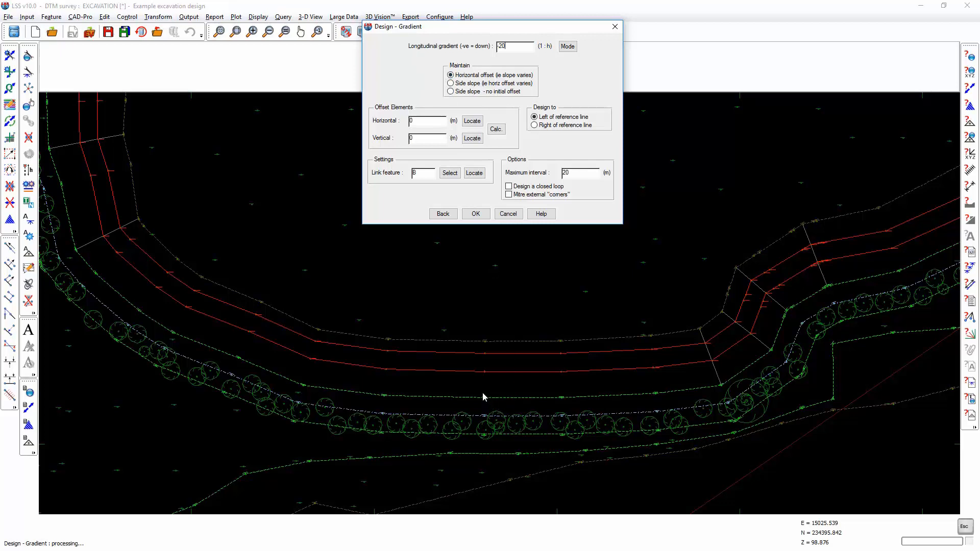
double_click(430, 124)
key("Tab")
left_click_drag(428, 172, 289, 160)
type("bb")
left_click(536, 125)
left_click(474, 214)
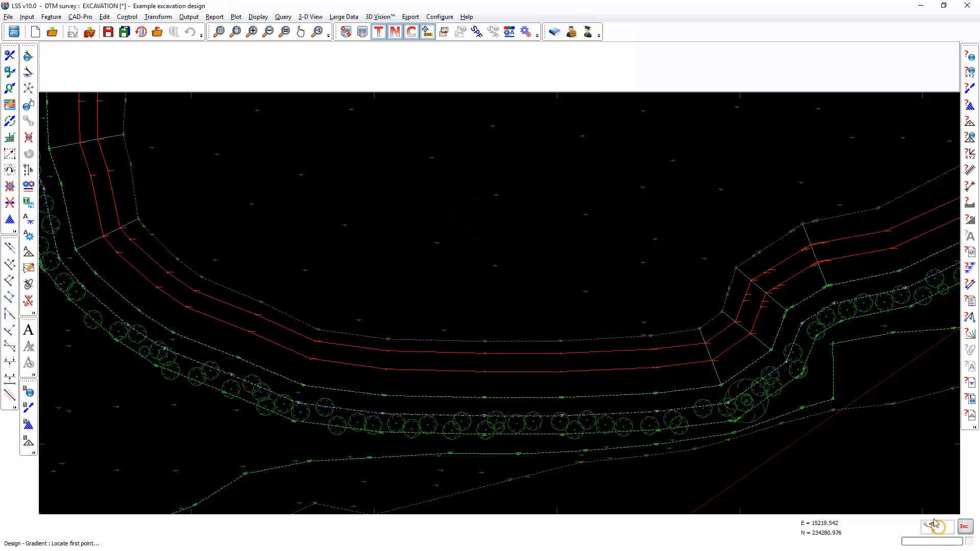
- Set the location mode to snap onto strings and locate the first two ramp points along the top of bank string
left_click(933, 529)
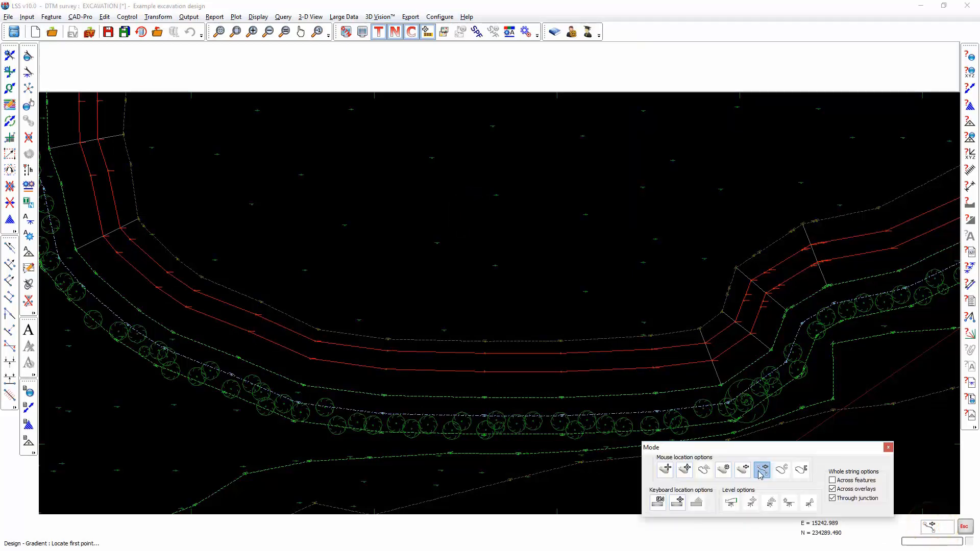
left_click(744, 468)
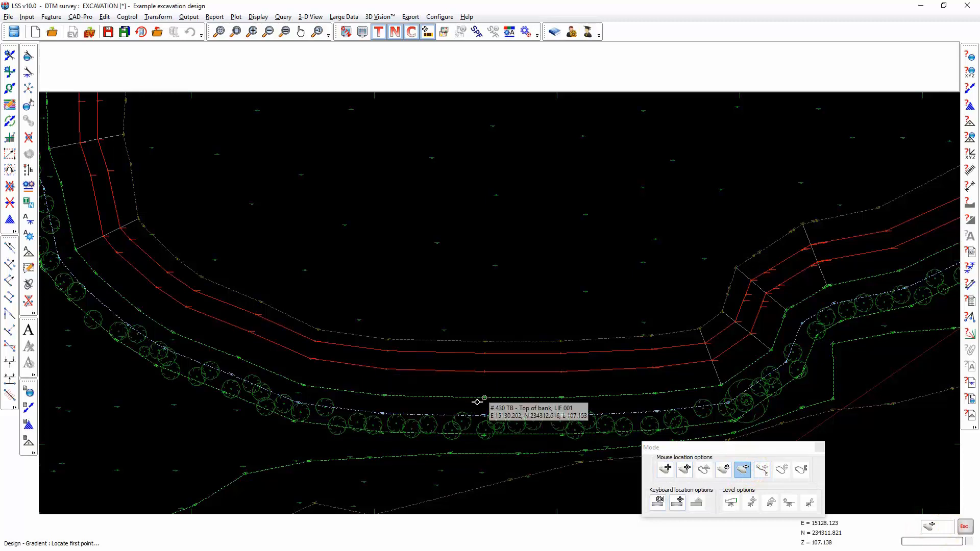
left_click(486, 398)
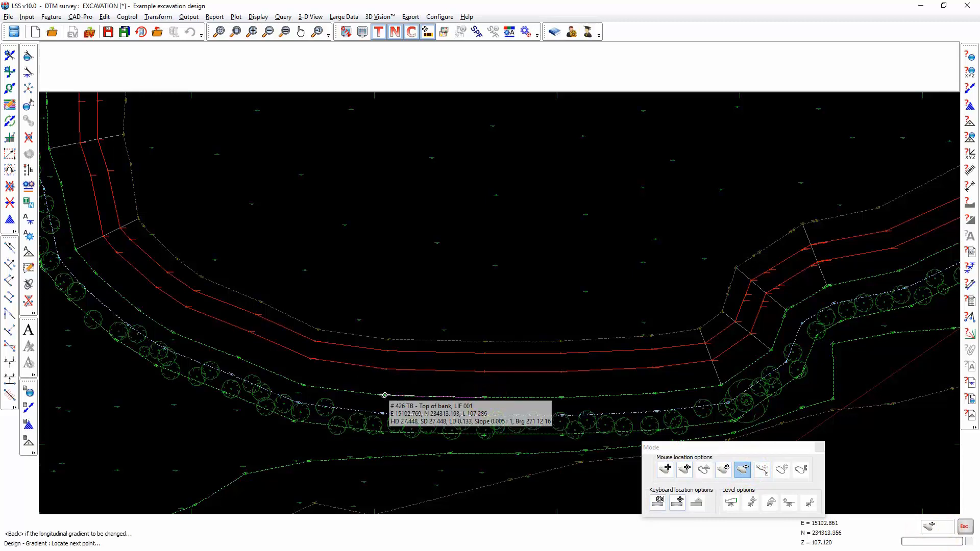
left_click(384, 395)
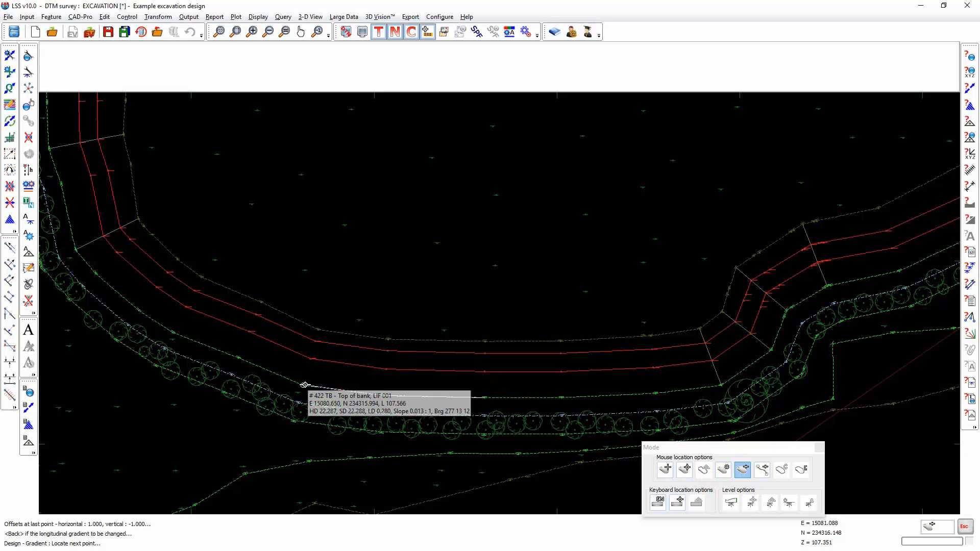
- Locate further ramp points around the bend of the top of bank string and accept the reference line gradient of 20
left_click(427, 32)
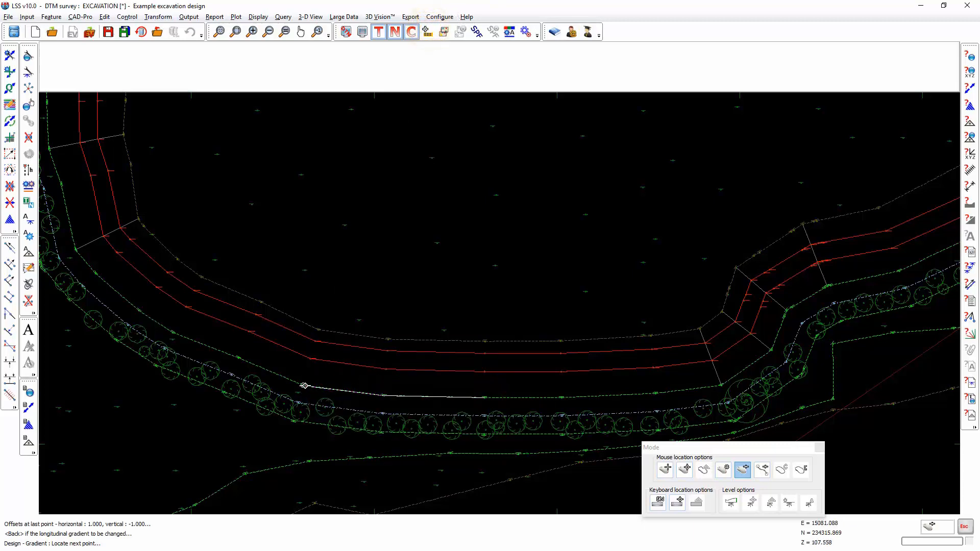
left_click(304, 386)
scroll(504, 423, "up", 4)
scroll(500, 400, "up", 4)
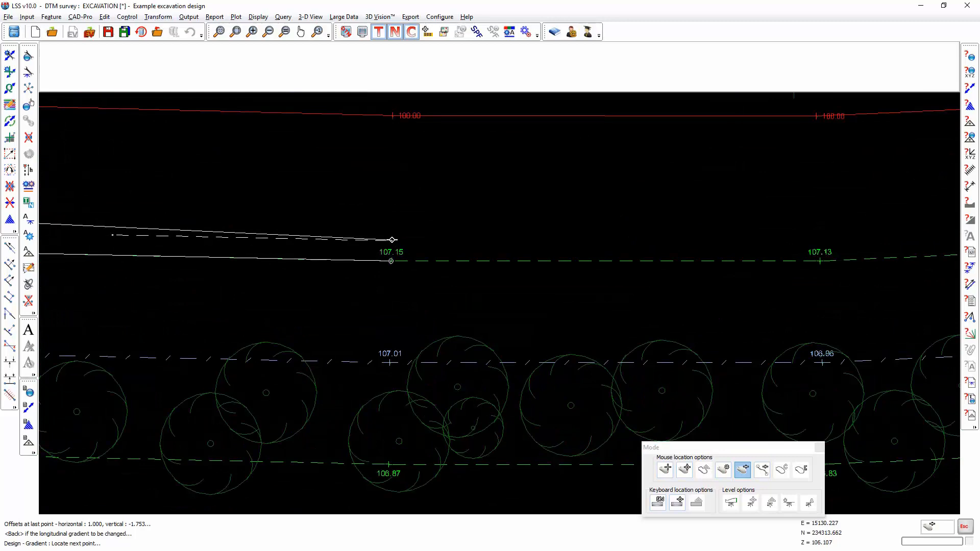
middle_click_drag(328, 267, 634, 271)
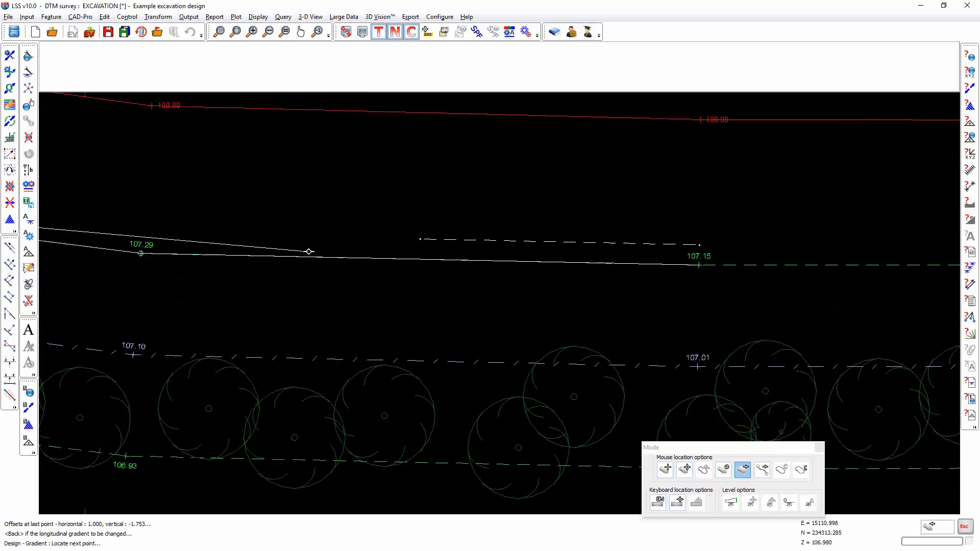
middle_click_drag(309, 253, 692, 295)
scroll(619, 288, "down", 3)
middle_click_drag(465, 286, 645, 334)
left_click(290, 221)
mouse_move(298, 247)
middle_mouse_down()
mouse_move(339, 280)
mouse_move(586, 350)
middle_mouse_up()
middle_click_drag(373, 239, 41, 126)
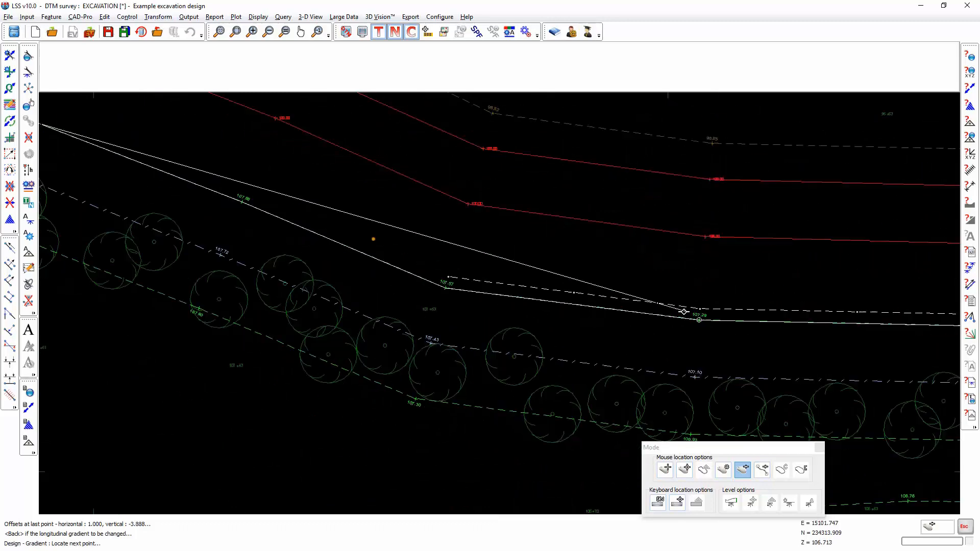
middle_click_drag(353, 278, 903, 425)
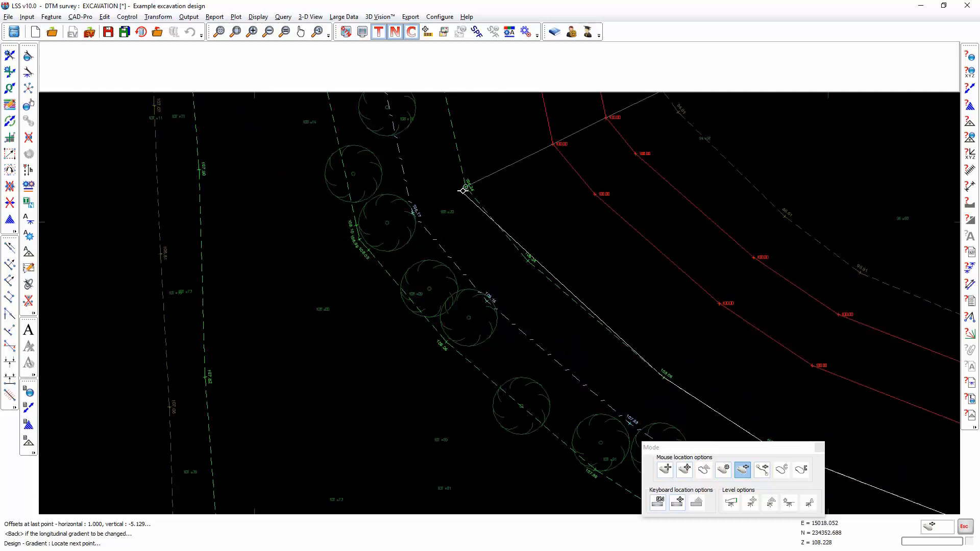
left_click(464, 190)
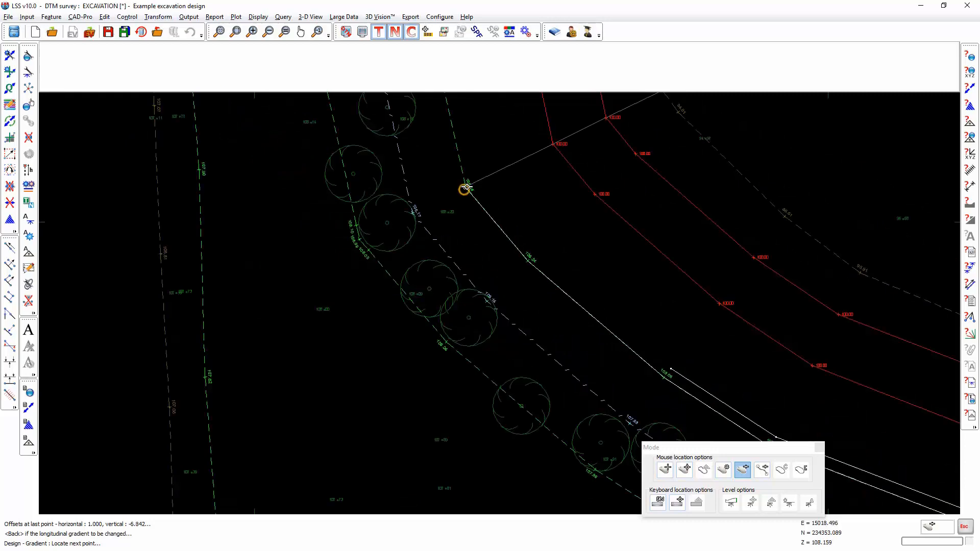
left_click(554, 320)
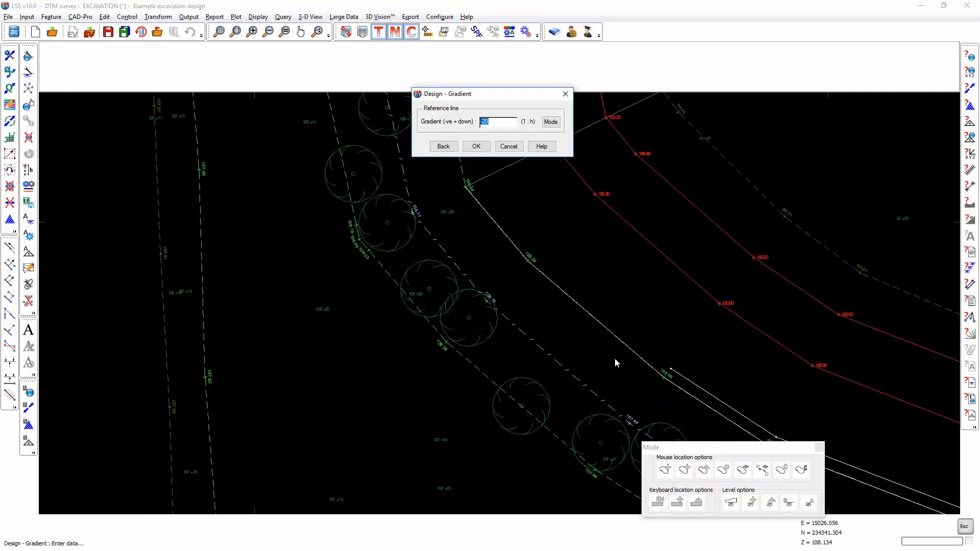
left_click(475, 147)
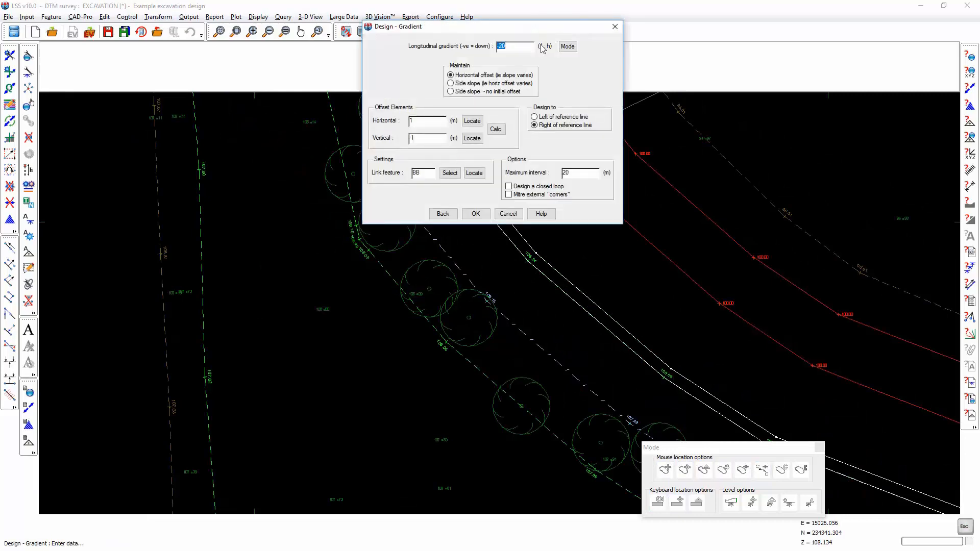
- Return to the gradient settings, switch Maintain to Side slope (ie horz offset varies) and confirm
left_click_drag(553, 33, 396, 224)
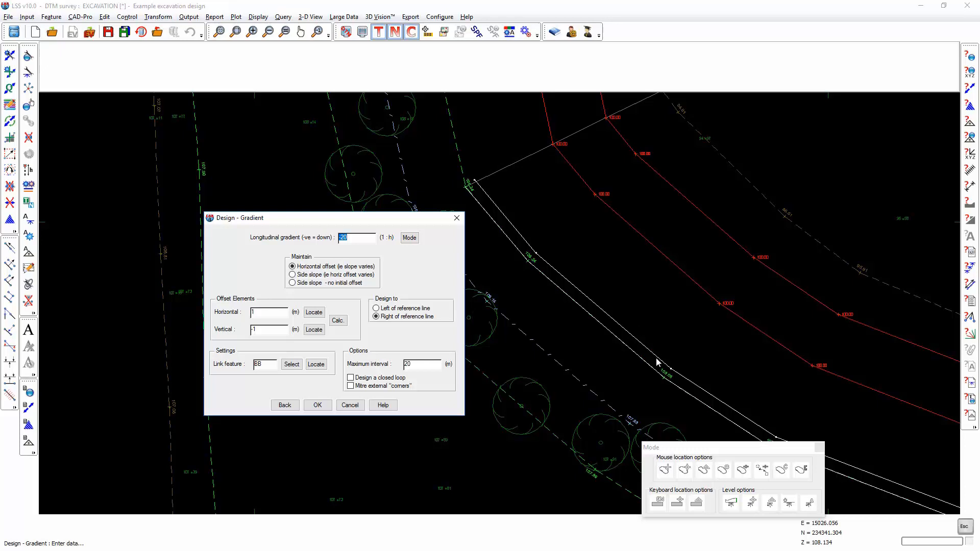
left_click(818, 448)
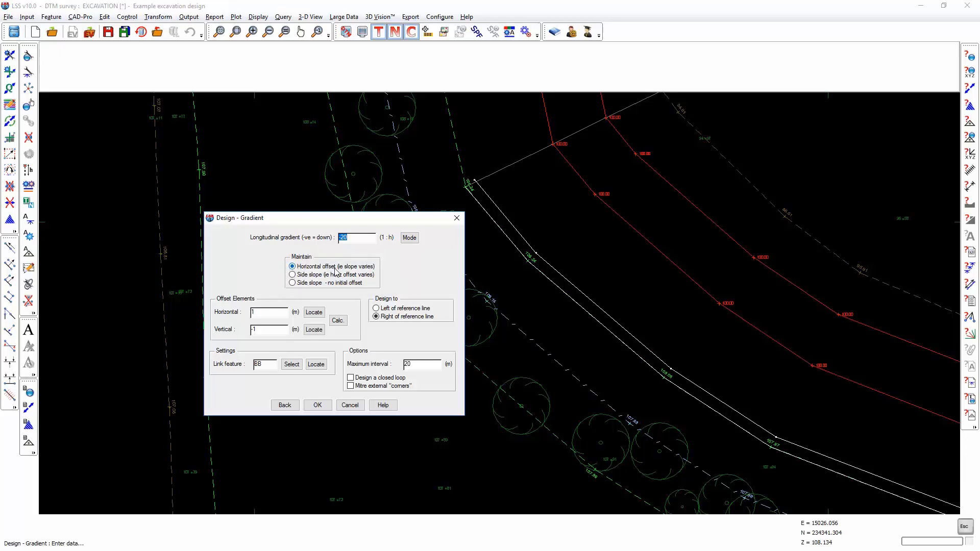
left_click(284, 405)
left_click(316, 368)
left_click(318, 388)
left_click(318, 388)
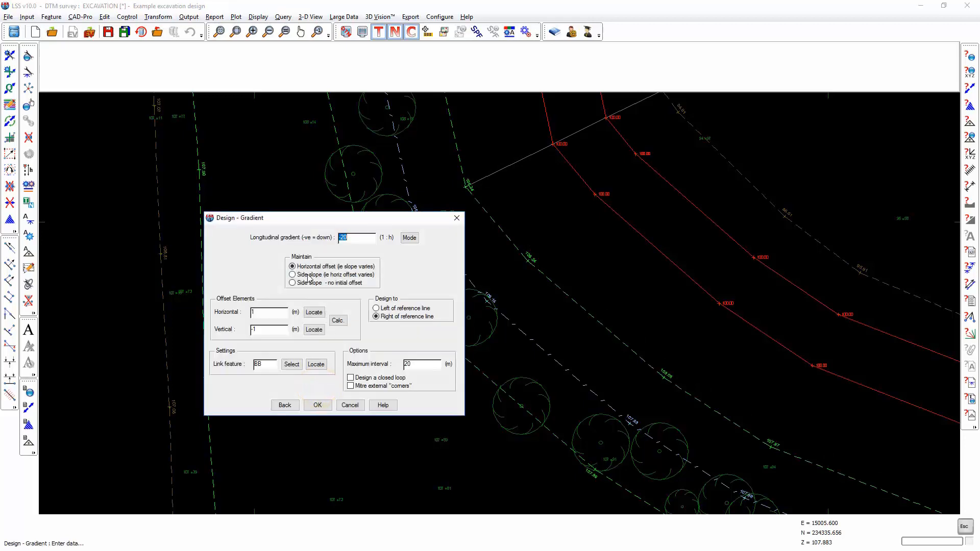
left_click(305, 275)
left_click(317, 405)
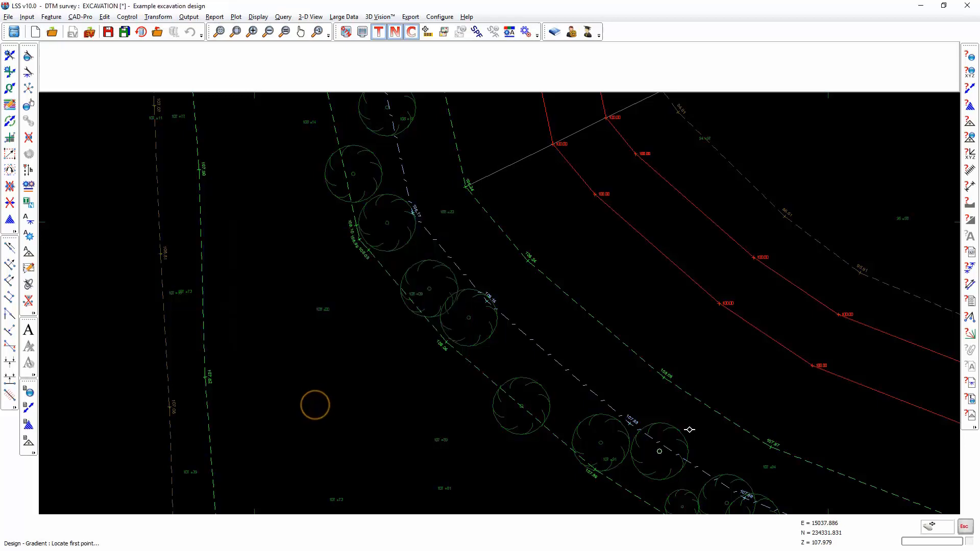
- Locate the ramp's first three points along the top of bank string, working westward from the straight section
scroll(687, 412, "down", 3)
middle_click_drag(699, 431, 212, 270)
middle_click_drag(478, 361, 442, 363)
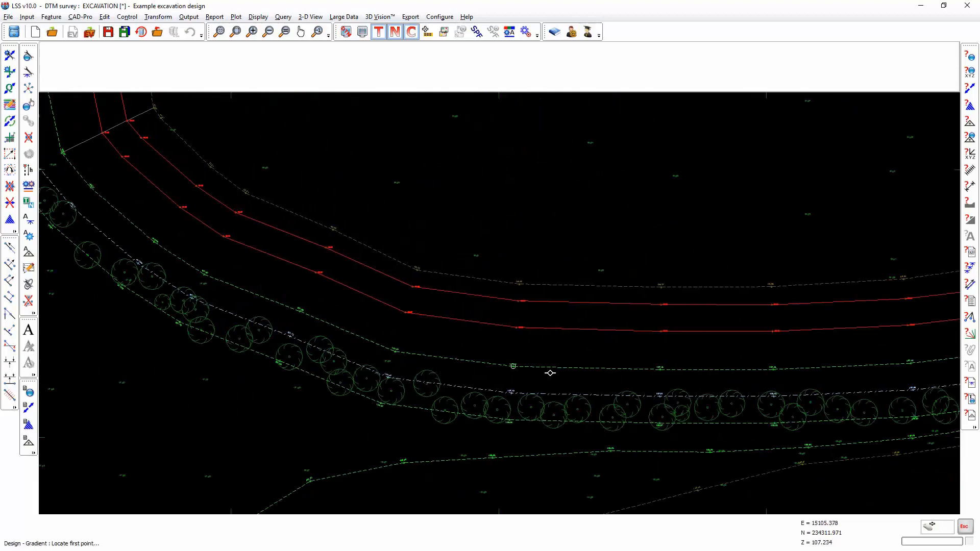
left_click(661, 369)
left_click(516, 366)
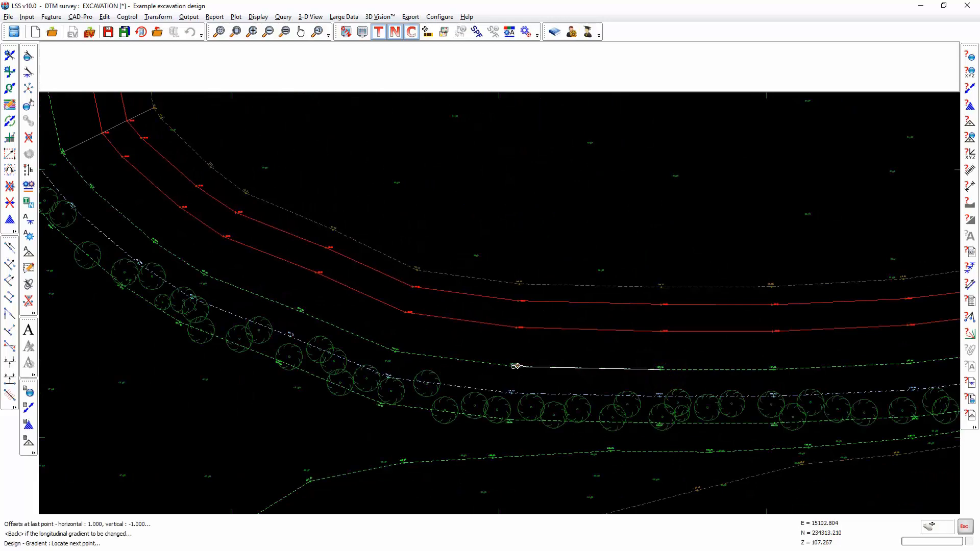
left_click(395, 351)
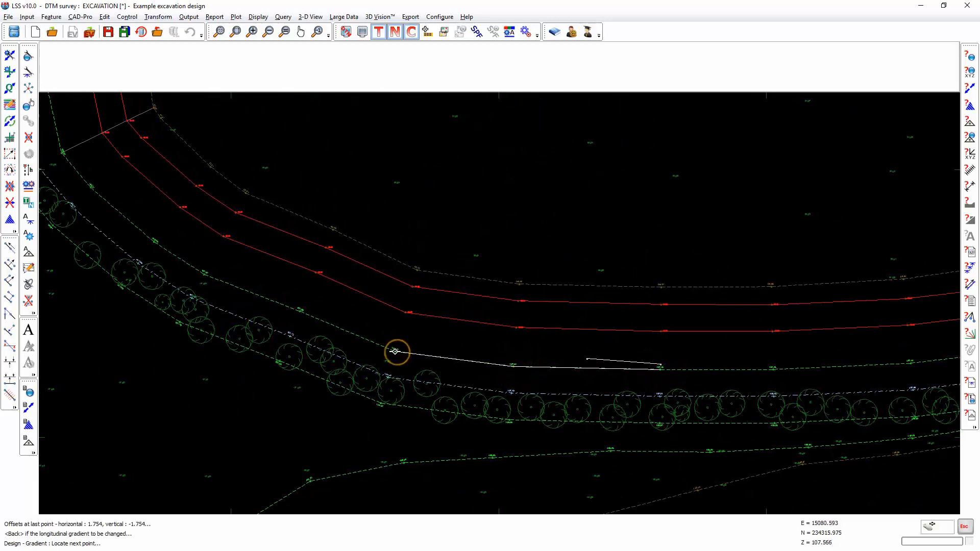
- Locate further ramp points around the bend of the top of bank string and accept the reference line gradient
scroll(679, 367, "up", 5)
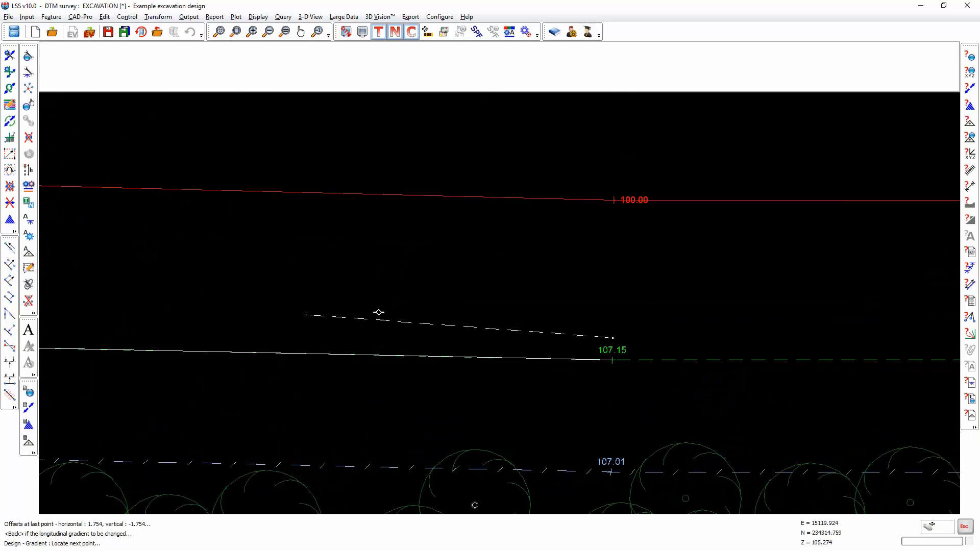
scroll(498, 367, "down", 3)
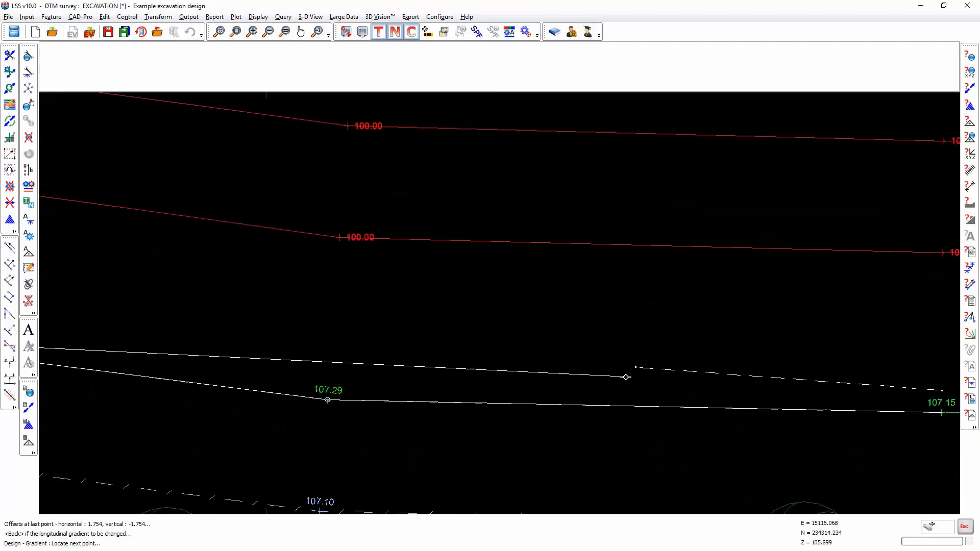
scroll(584, 376, "down", 2)
middle_click_drag(330, 361, 554, 406)
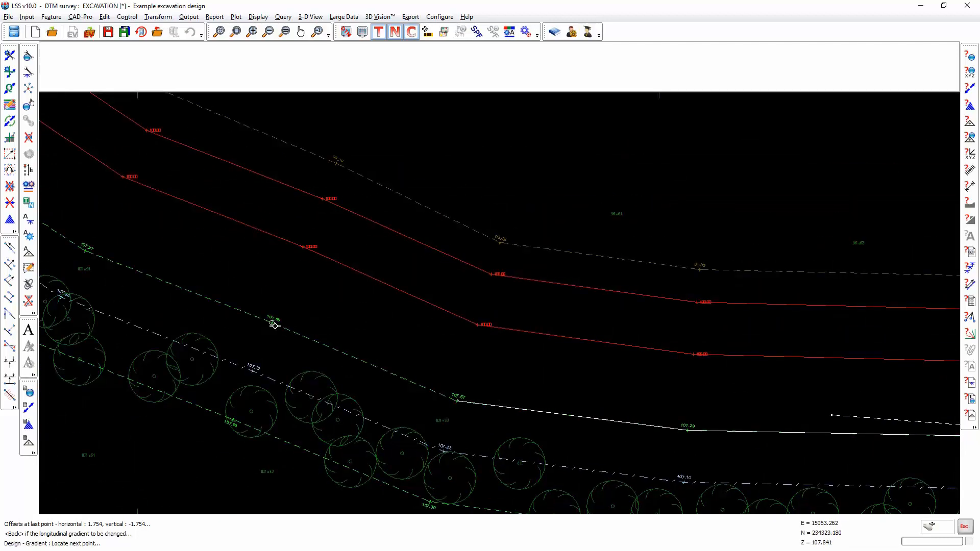
left_click(272, 324)
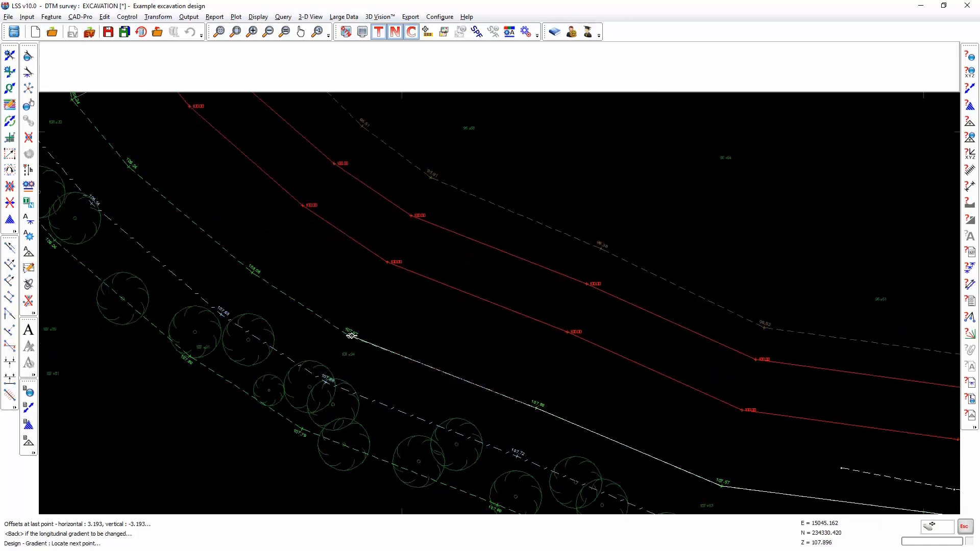
left_click(351, 335)
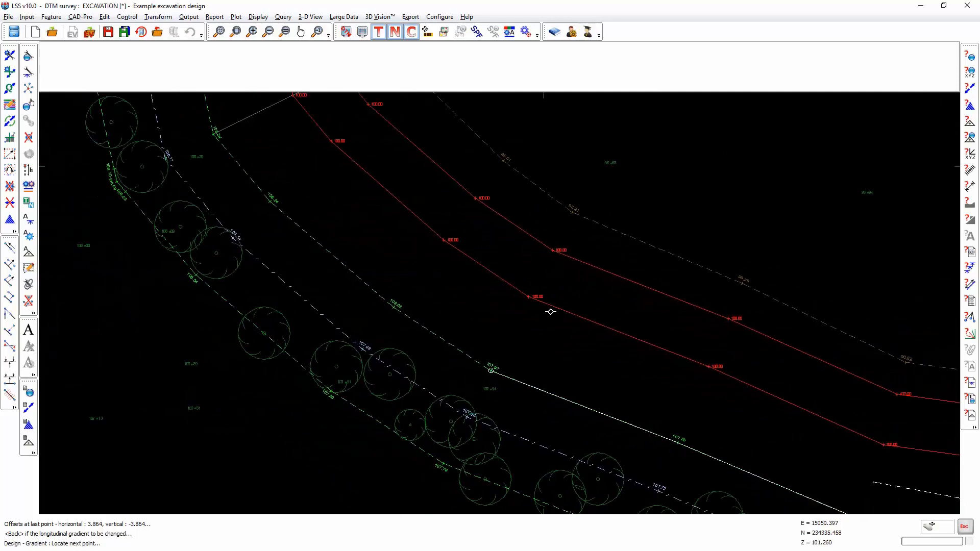
left_click(394, 307)
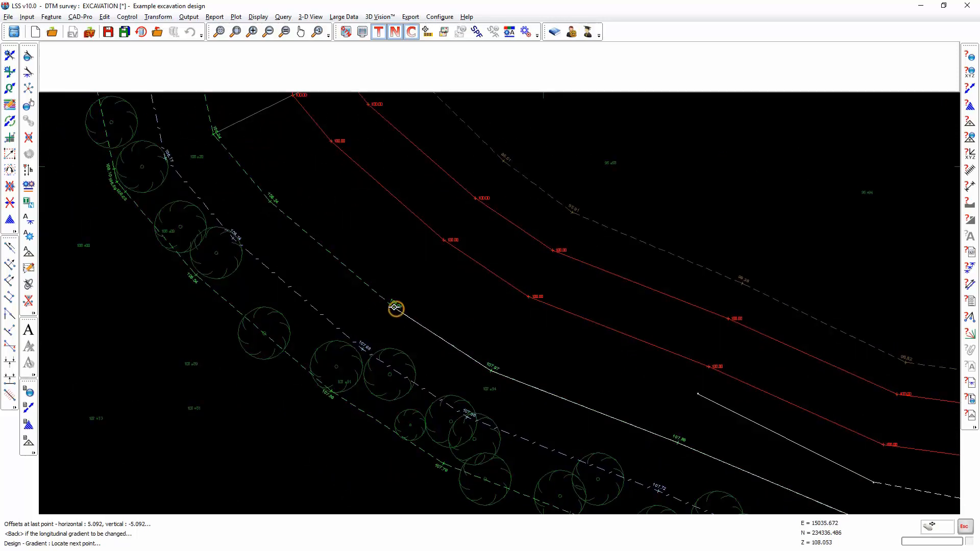
scroll(394, 305, "down", 2)
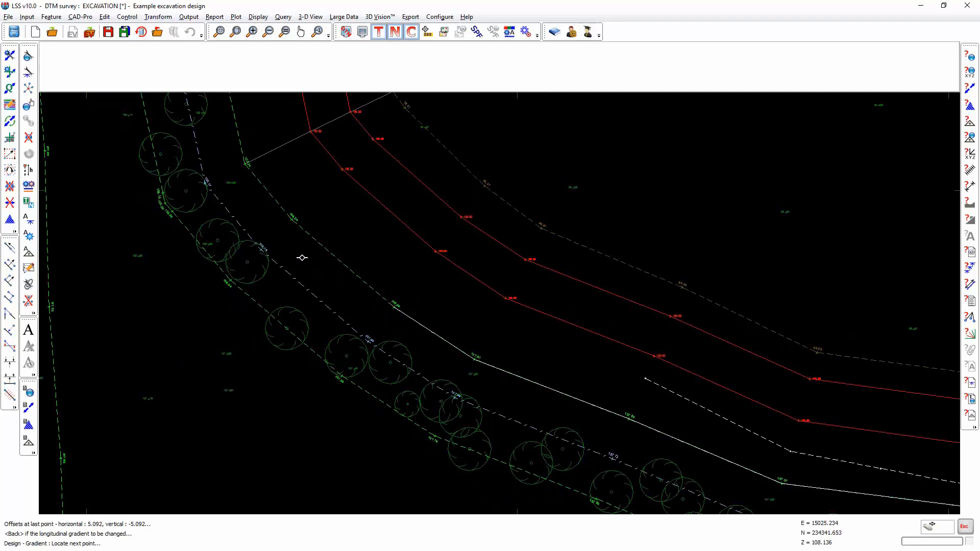
left_click(294, 219)
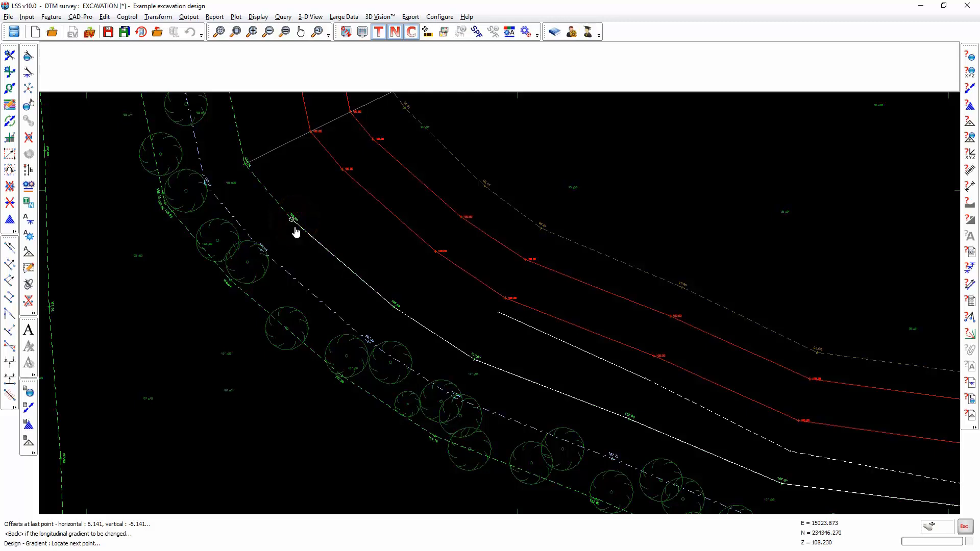
middle_click_drag(292, 219, 387, 275)
left_click(386, 275)
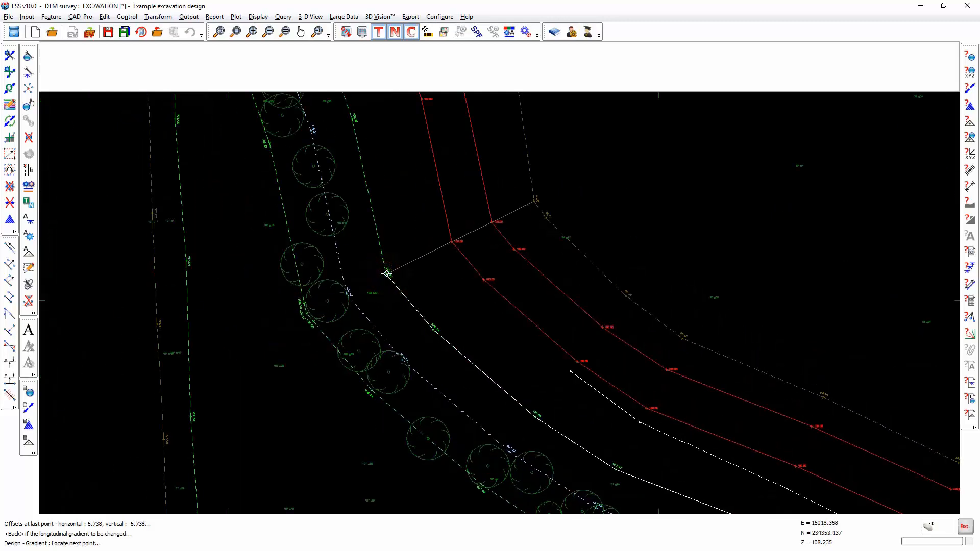
left_click(386, 274)
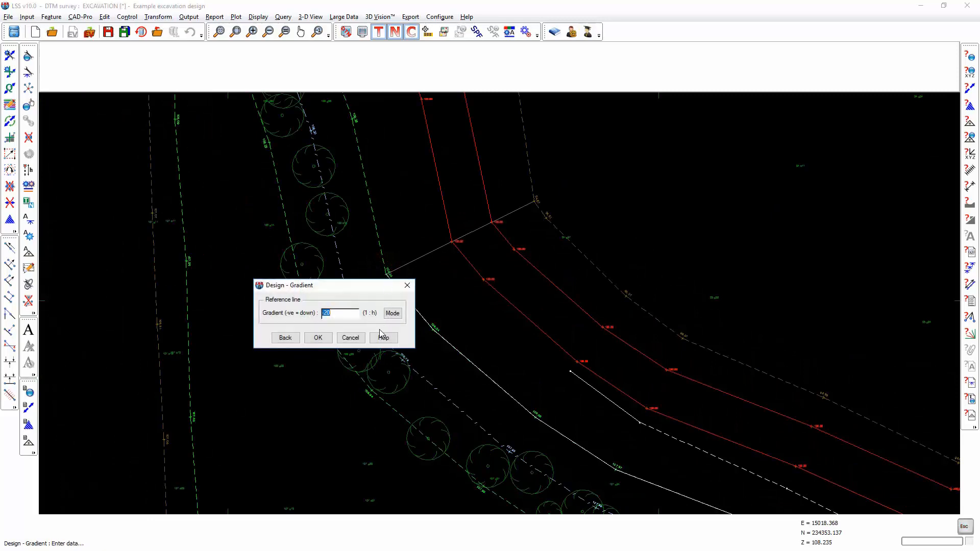
left_click(318, 338)
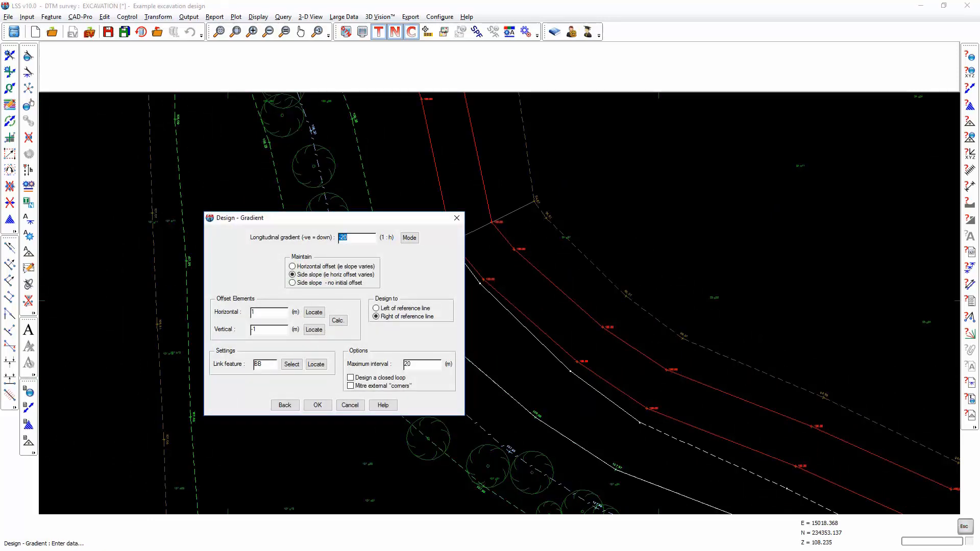
- Go back from the gradient settings to the design options and undo the last design option
left_click_drag(400, 221, 704, 201)
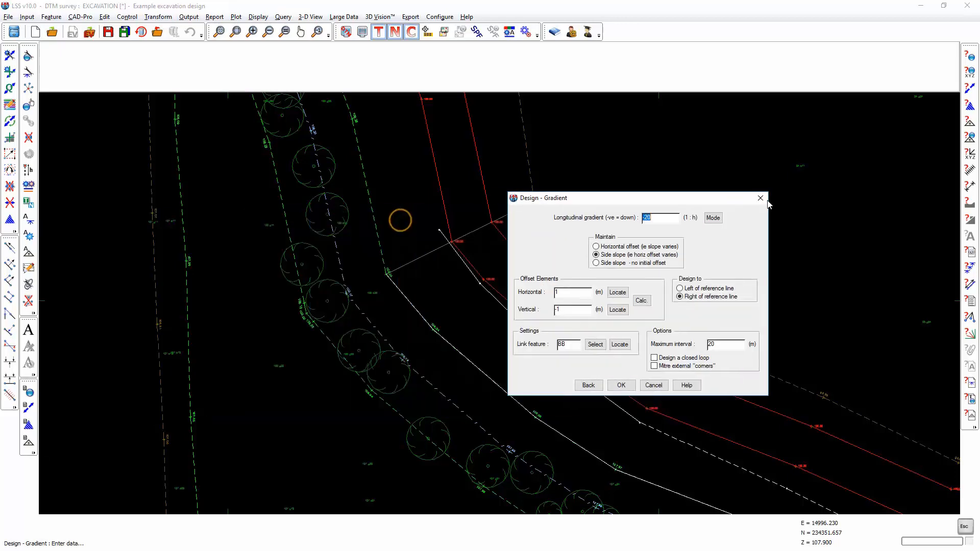
left_click_drag(768, 203, 893, 193)
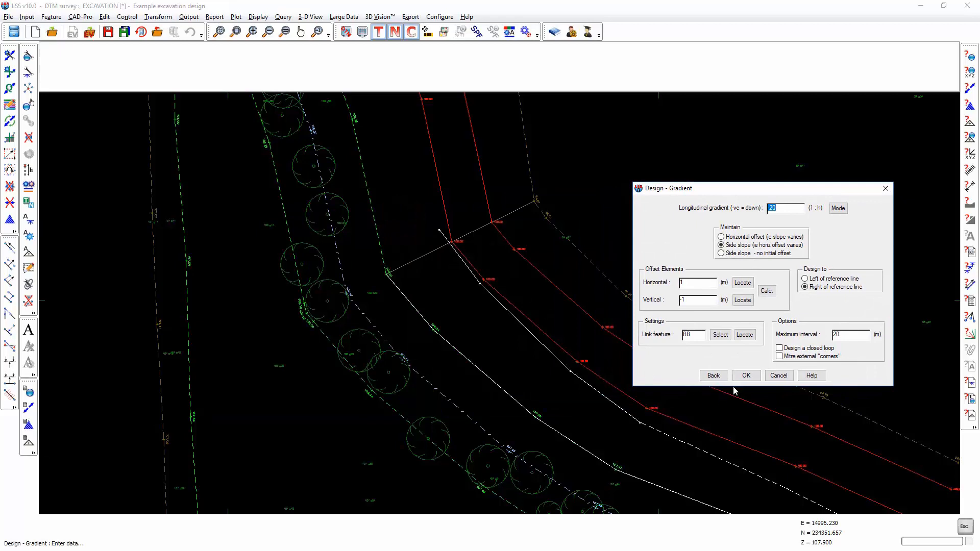
left_click(713, 375)
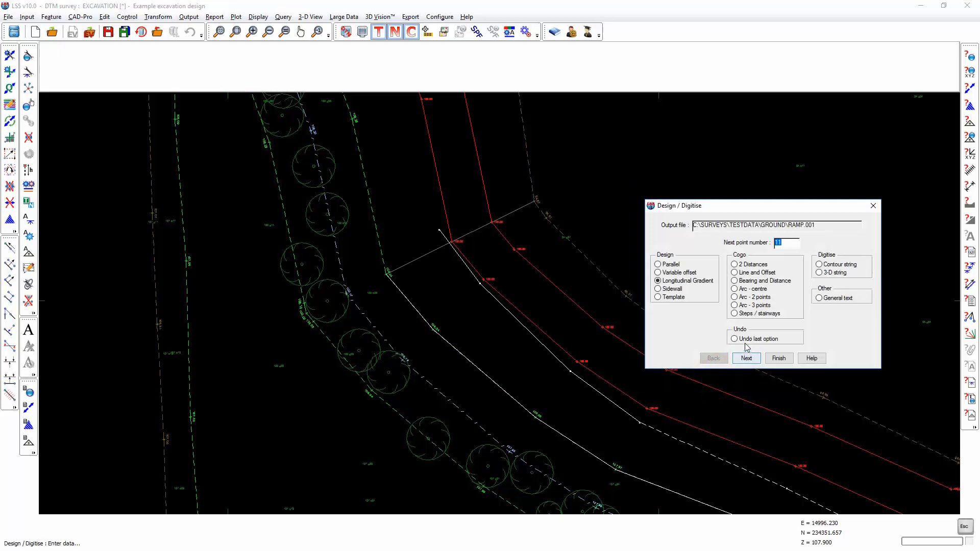
left_click(746, 338)
left_click(745, 358)
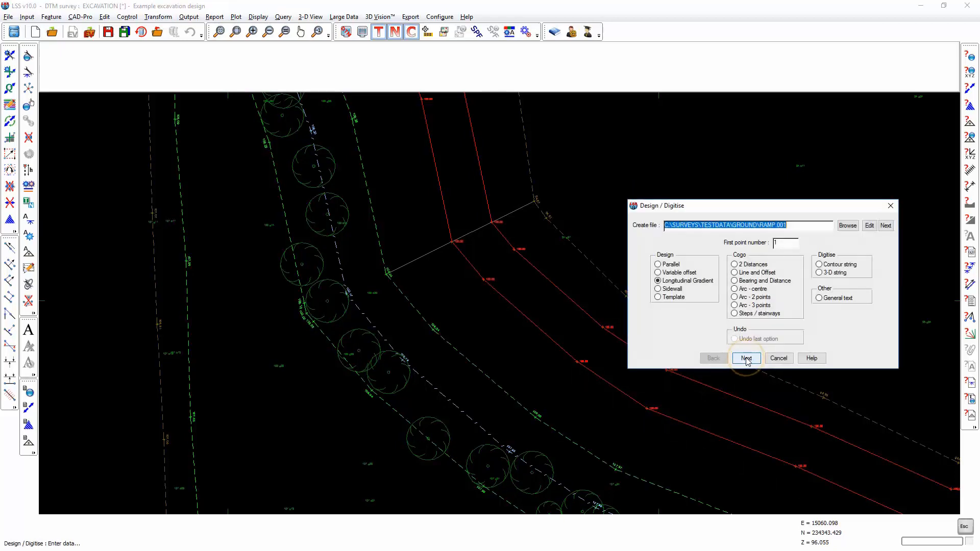
- Restart the Longitudinal Gradient design with Maintain set to Side slope - no initial offset and confirm
left_click(745, 357)
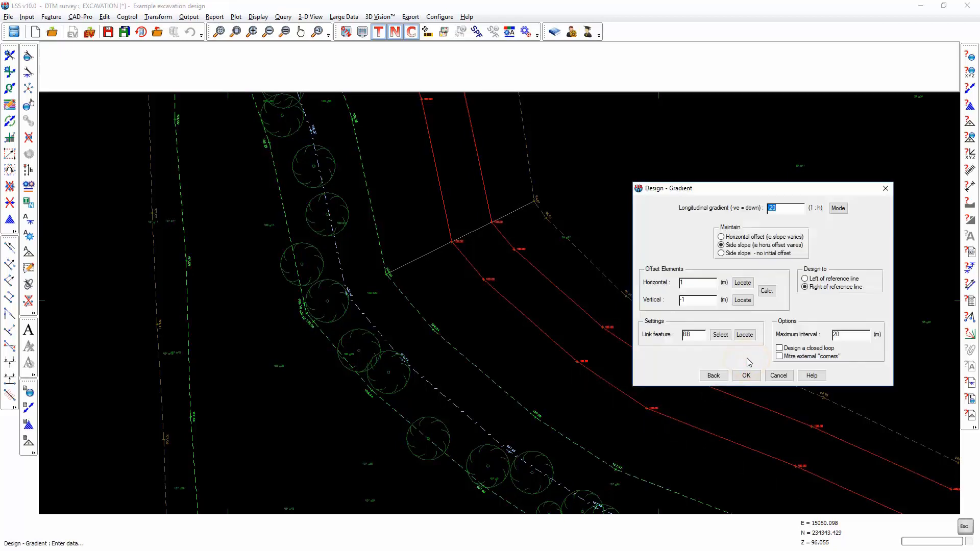
left_click(727, 255)
left_click(746, 376)
- Locate the ramp's first three points along the straight section of the top of bank string, working westward
scroll(544, 321, "down", 2)
middle_click_drag(638, 357, 493, 354)
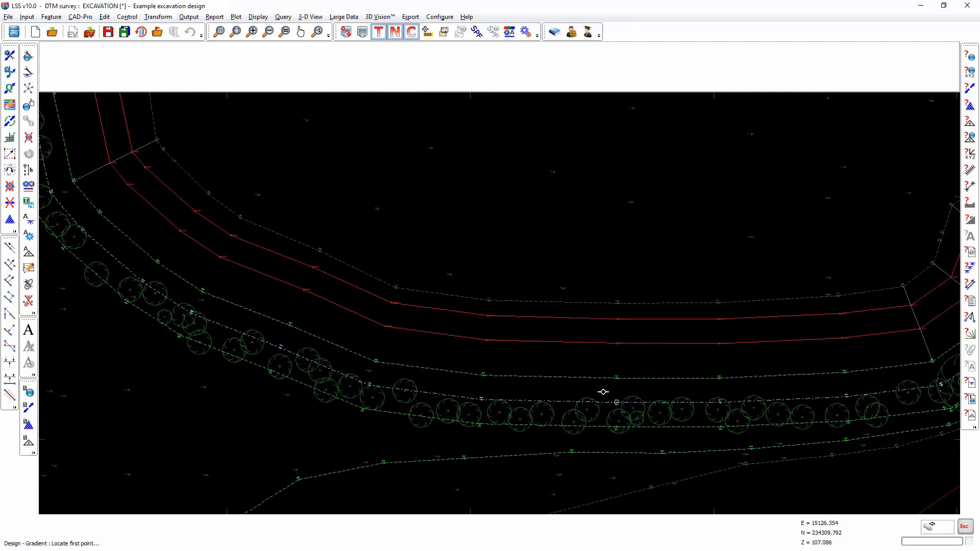
left_click(618, 379)
left_click(483, 375)
left_click(381, 362)
scroll(637, 379, "up", 6)
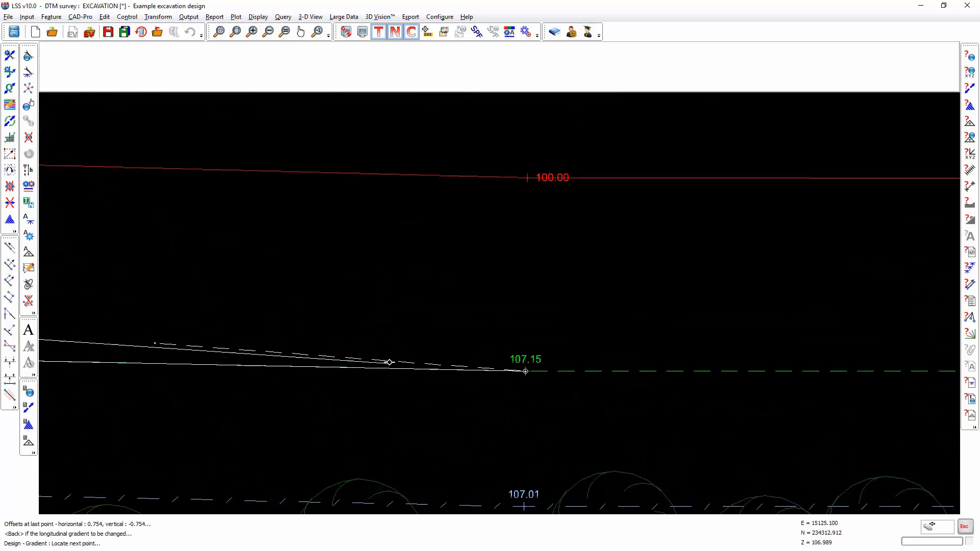
middle_click_drag(407, 398, 808, 405)
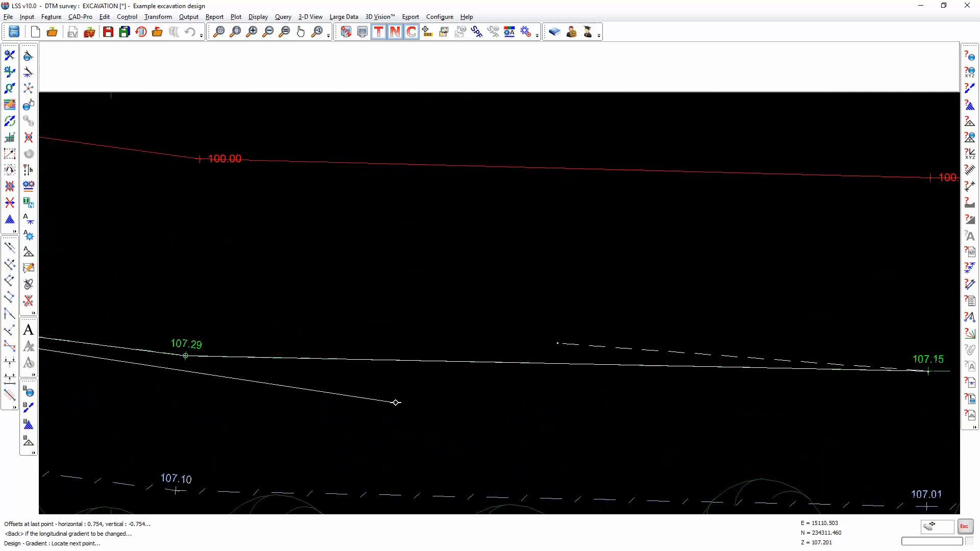
middle_click_drag(393, 403, 927, 422)
scroll(595, 382, "down", 4)
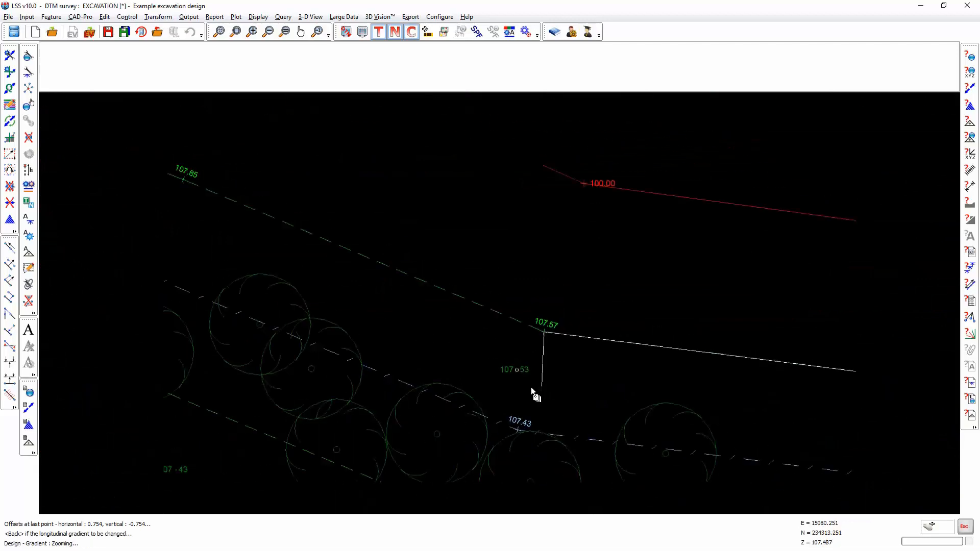
- Continue locating ramp points around the bend up to the end of the top of bank string
middle_click_drag(473, 386, 797, 478)
left_click(621, 341)
middle_click_drag(370, 239, 718, 365)
left_click(718, 366)
left_click(592, 282)
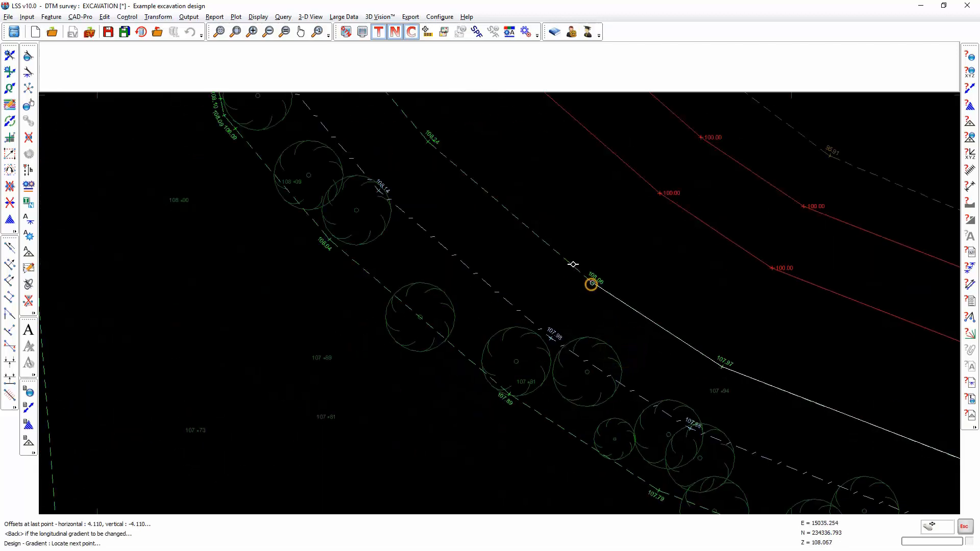
left_click(438, 152)
scroll(439, 153, "down", 5)
scroll(453, 175, "up", 4)
scroll(510, 324, "down", 2)
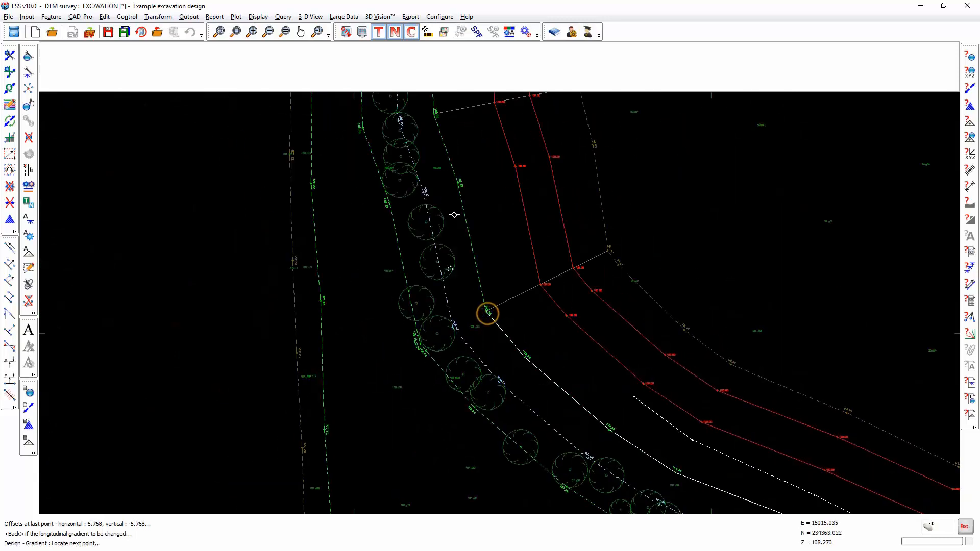
left_click(460, 183)
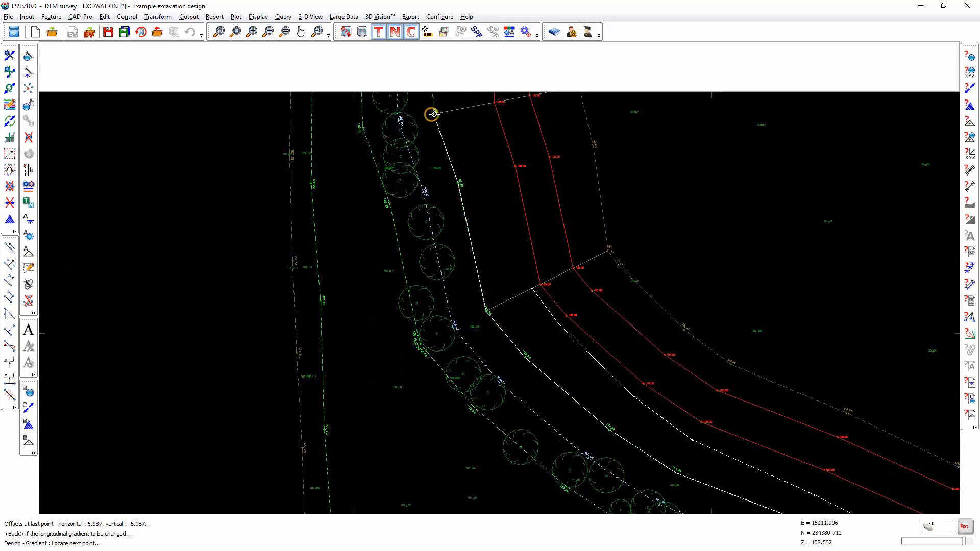
left_click(434, 114)
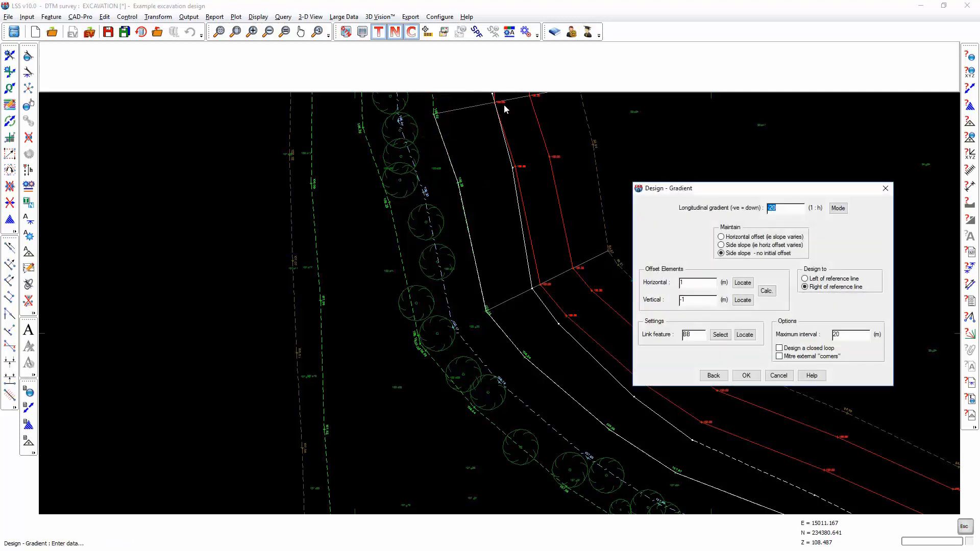
- Go back to the design options and undo the last design option
left_click(716, 376)
left_click(742, 341)
left_click(746, 359)
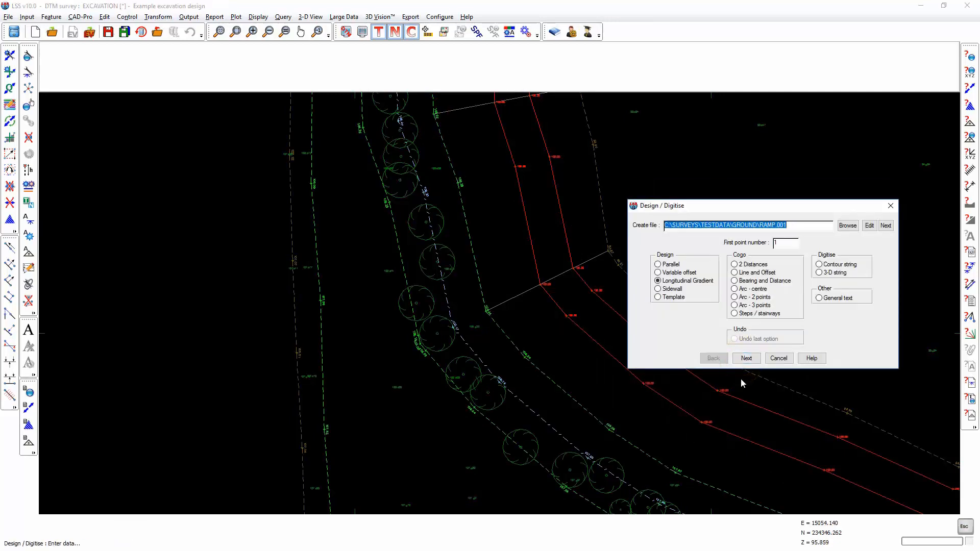
- Reopen the Longitudinal Gradient settings, set the maximum interval to 4 m and confirm
left_click(746, 358)
double_click(861, 337)
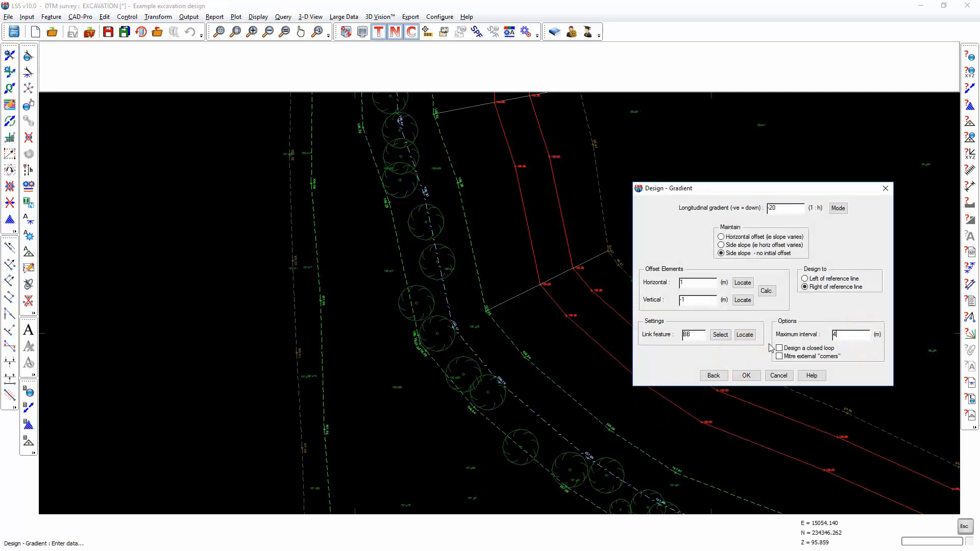
left_click(746, 376)
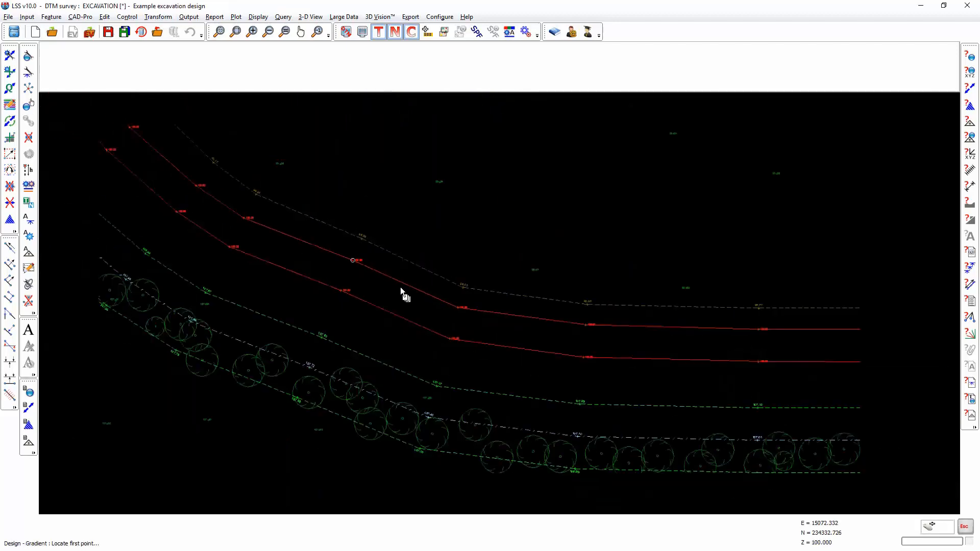
- Locate the ramp's first four points along the straight section of the top of bank string, working westward
left_click(693, 384)
left_click(546, 381)
left_click(429, 365)
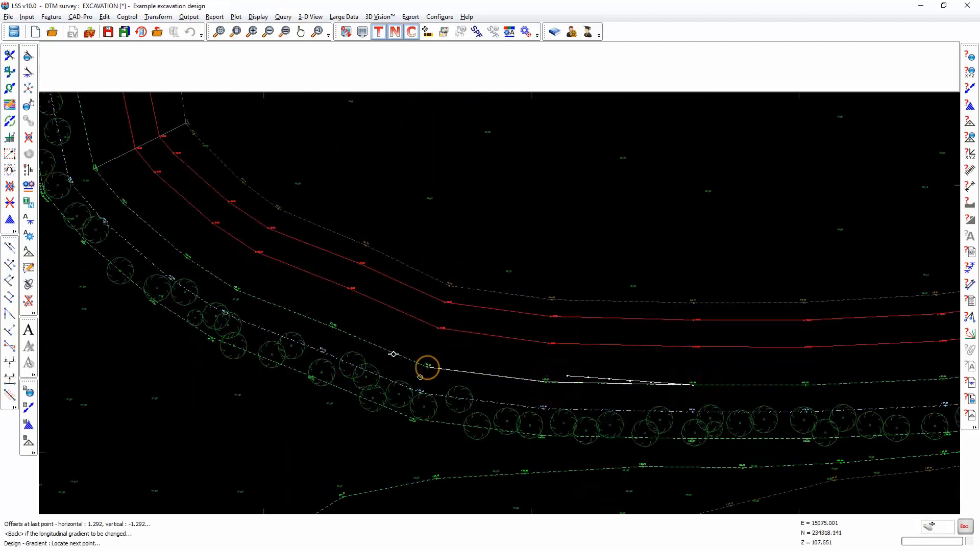
left_click(334, 325)
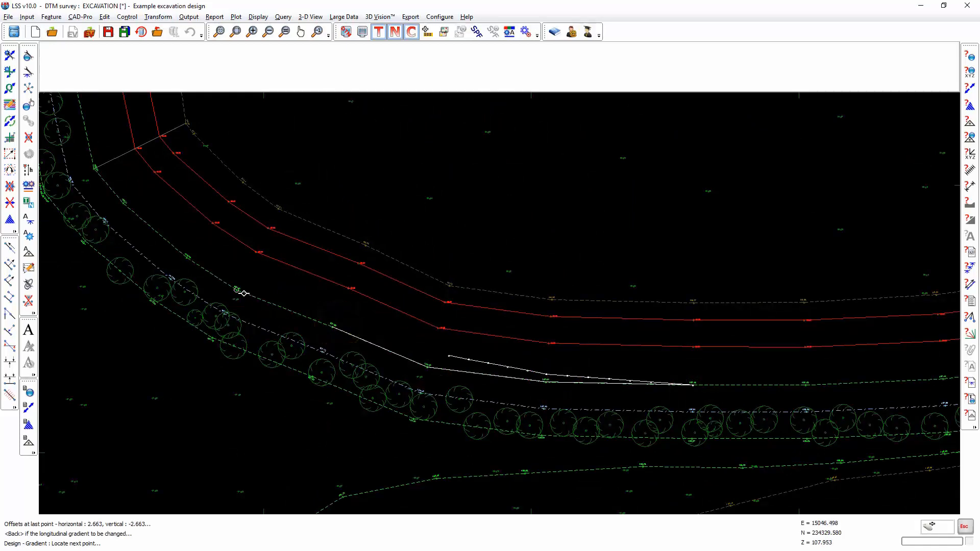
- Locate further ramp points around the bend up to the end of the top of bank string
middle_click_drag(256, 298, 560, 398)
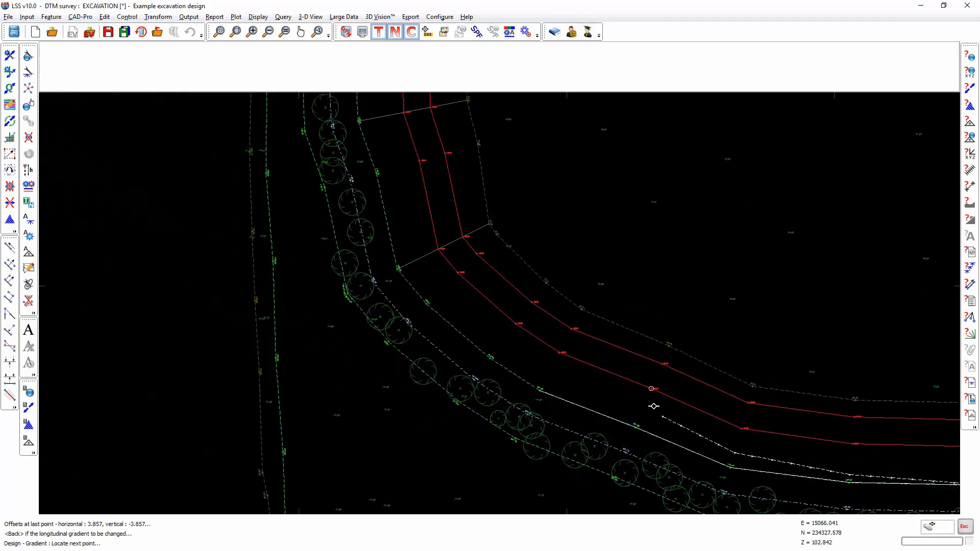
left_click(491, 360)
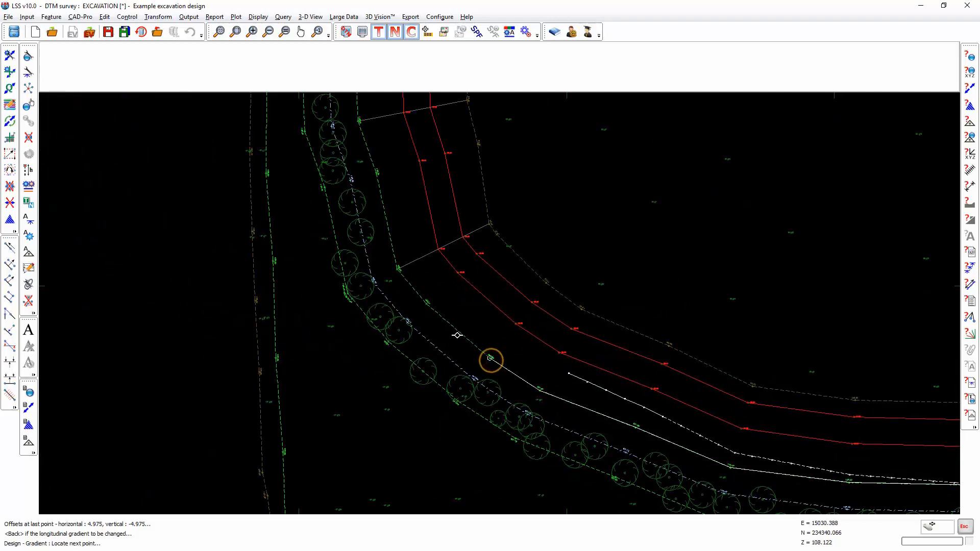
left_click(428, 304)
left_click(400, 270)
mouse_move(400, 271)
middle_mouse_down()
mouse_move(494, 355)
mouse_move(574, 377)
middle_mouse_up()
left_click(559, 304)
left_click(539, 252)
left_click(537, 184)
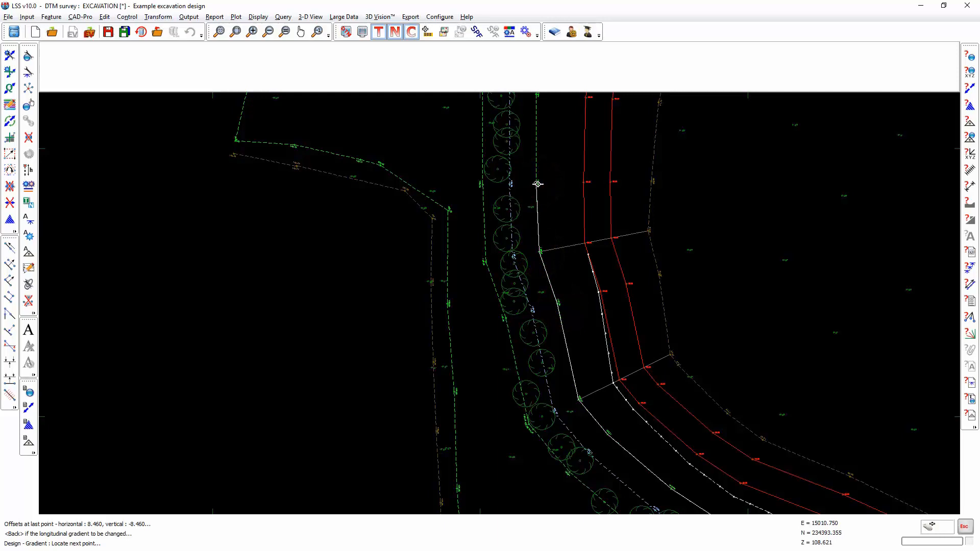
- Stop locating points and cancel the gradient settings to close the design file
key("Escape")
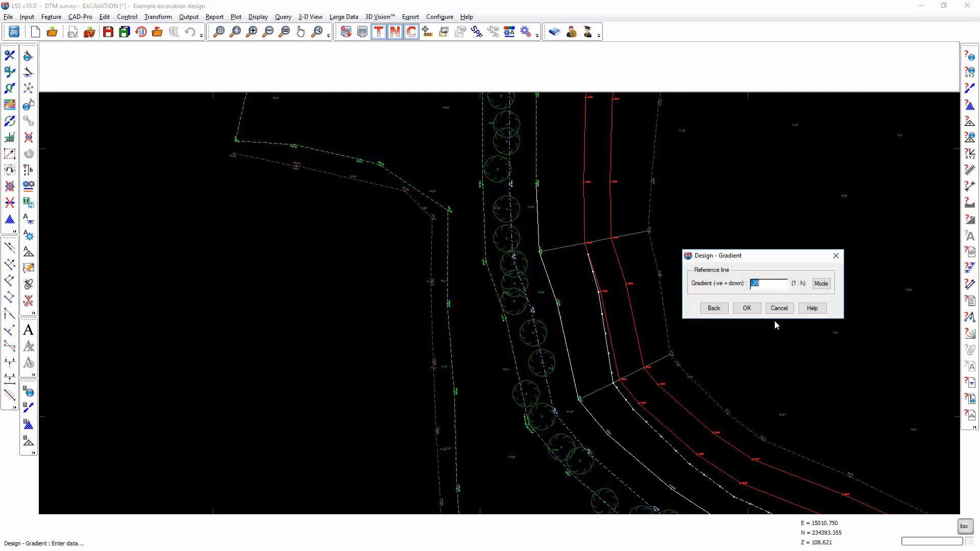
key("Return")
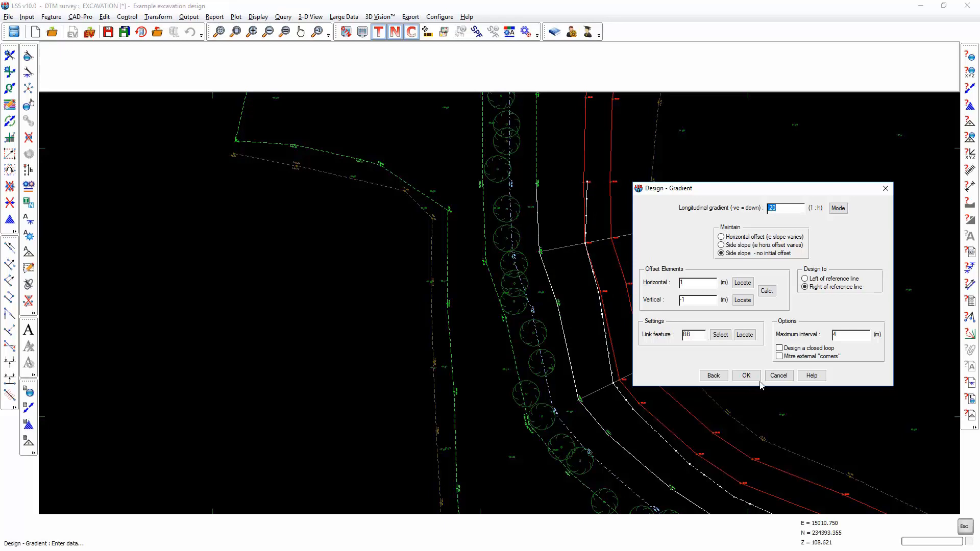
left_click(778, 376)
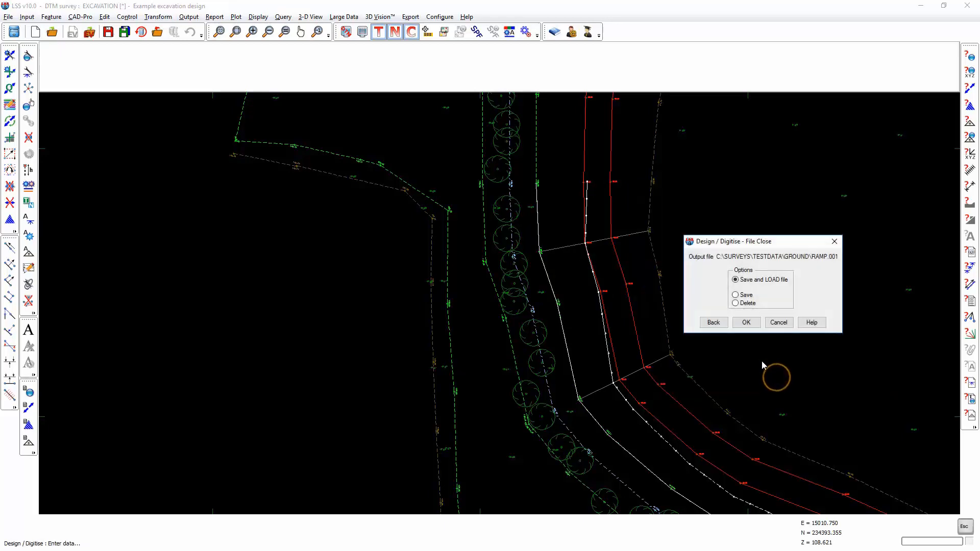
- Save and load the ramp design into a new DTM survey RAMP.LSS, saving changes to the excavation survey
left_click(746, 323)
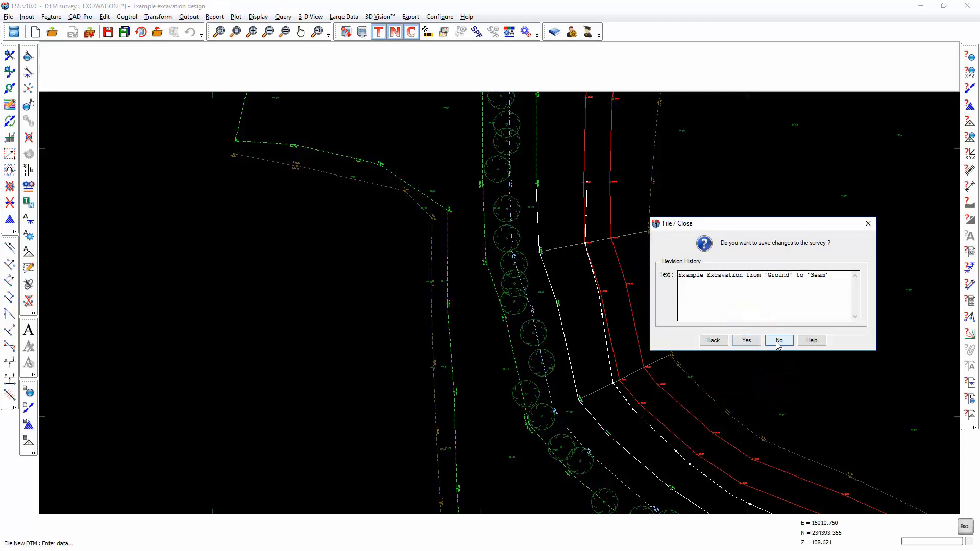
left_click(746, 340)
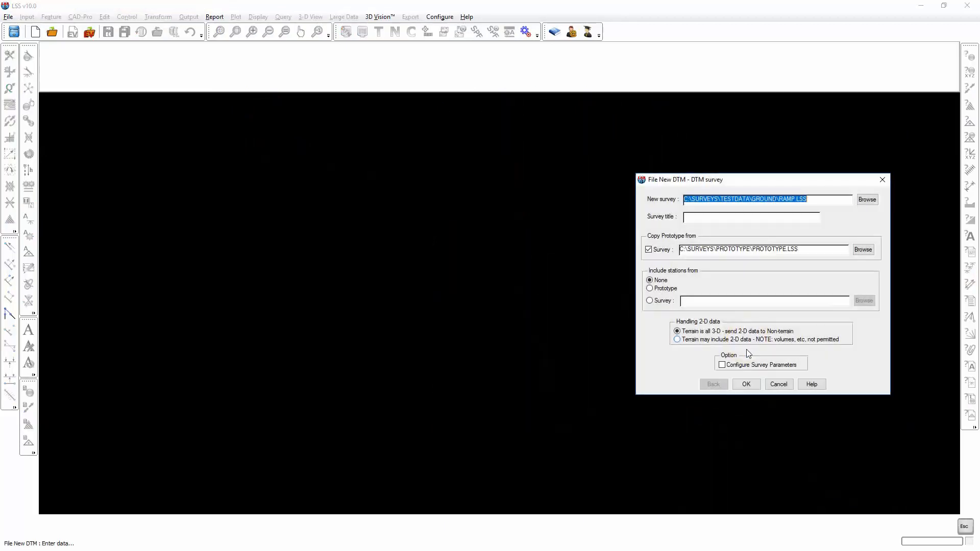
left_click(746, 383)
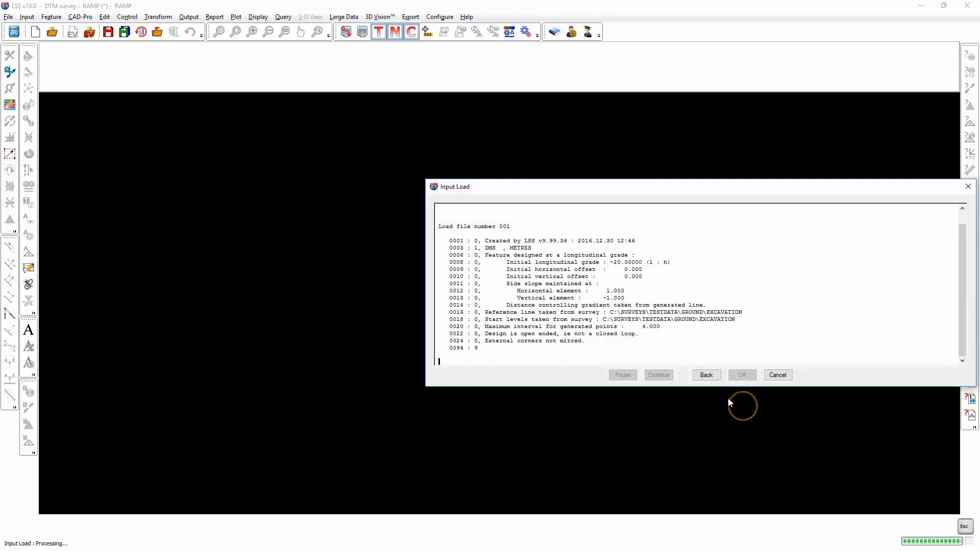
left_click(659, 375)
left_click(742, 375)
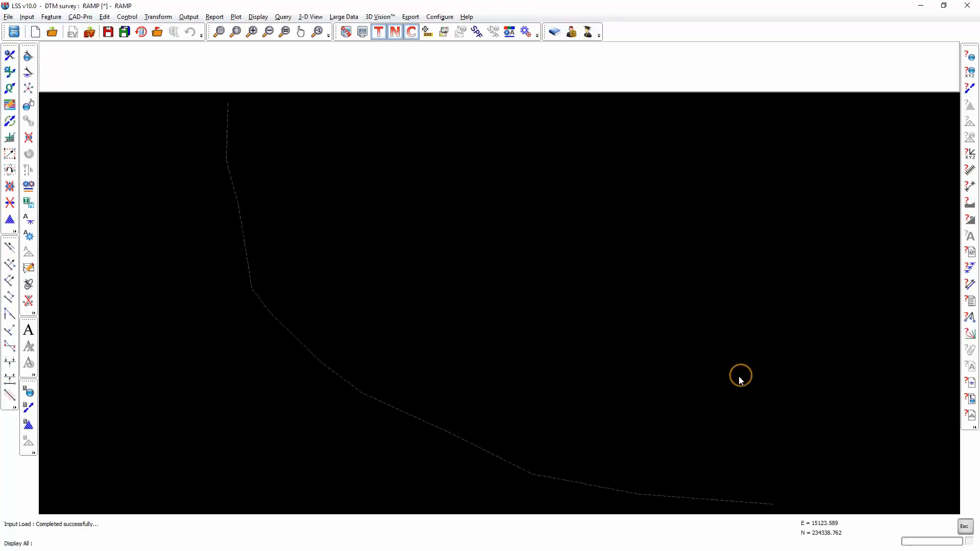
- Over-display the EXCAVATION survey beneath the ramp survey in a single colour
scroll(689, 403, "down", 1)
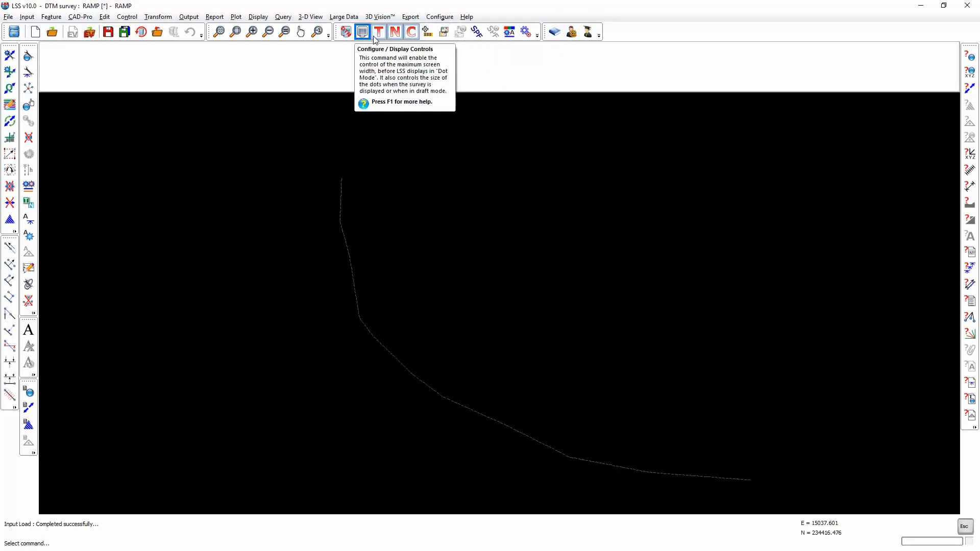
left_click(443, 33)
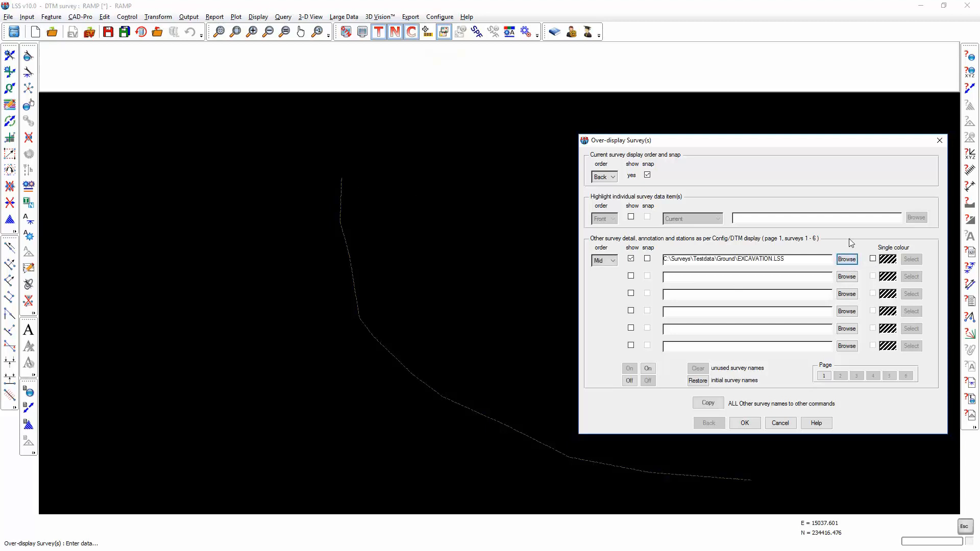
left_click(873, 259)
left_click(745, 422)
middle_click_drag(340, 280, 414, 340)
scroll(414, 339, "up", 5)
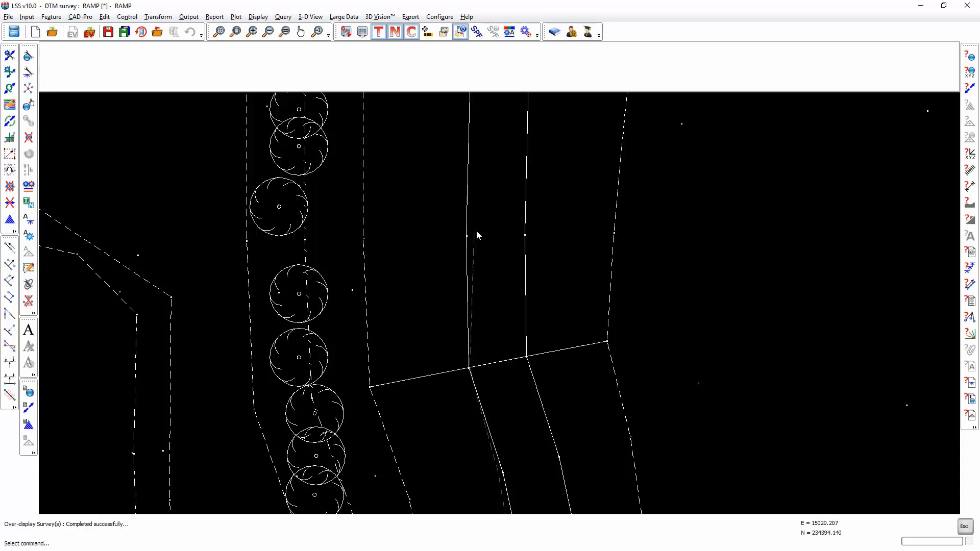
- Remove four intermediate observations from the ramp string along its straight section with Remove Obs
left_click(28, 138)
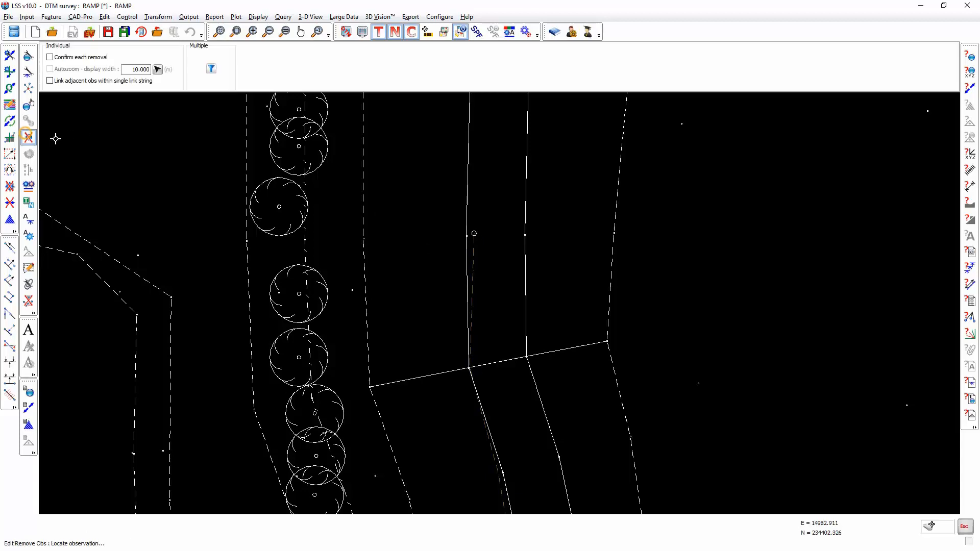
left_click(474, 234)
left_click(475, 260)
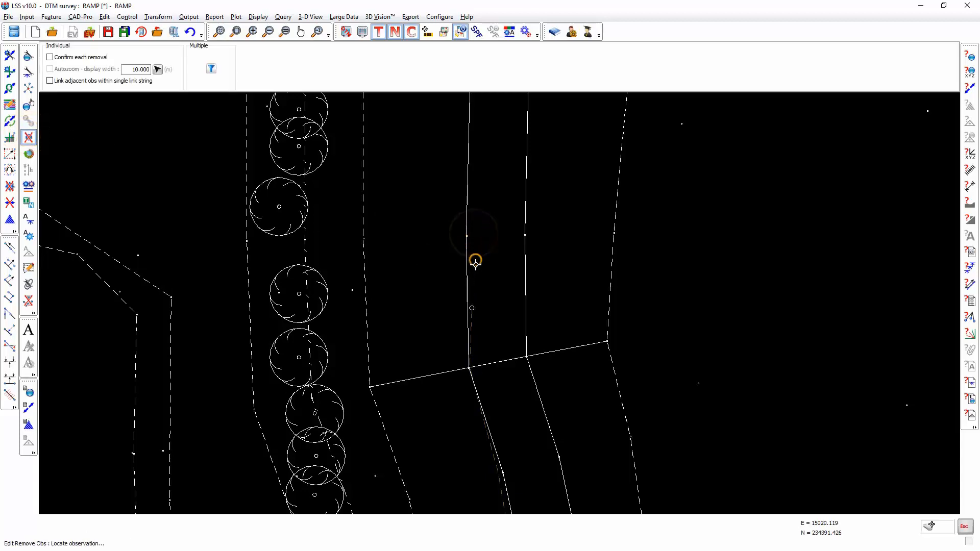
left_click(475, 297)
left_click(474, 343)
scroll(545, 357, "down", 1)
scroll(545, 356, "down", 1)
middle_click_drag(564, 400, 532, 225)
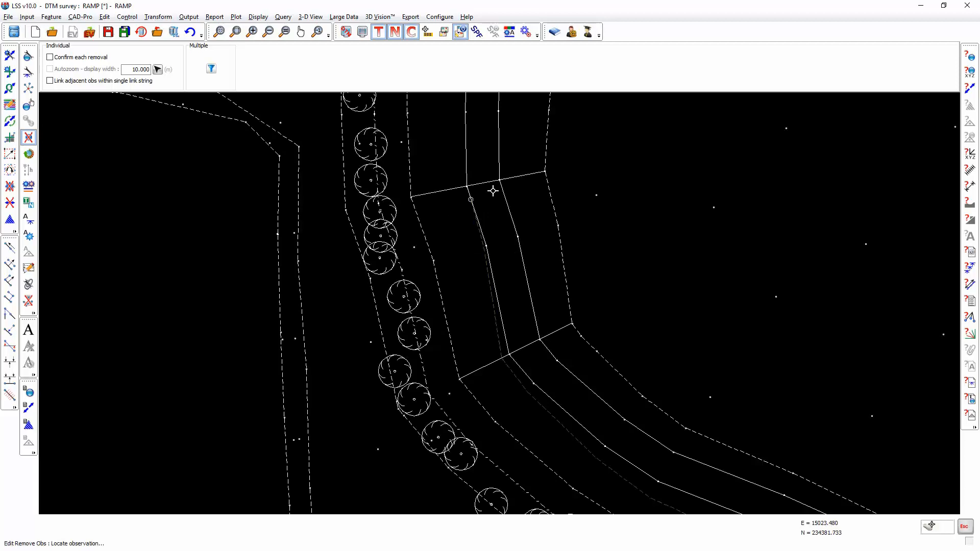
middle_click_drag(519, 380, 461, 234)
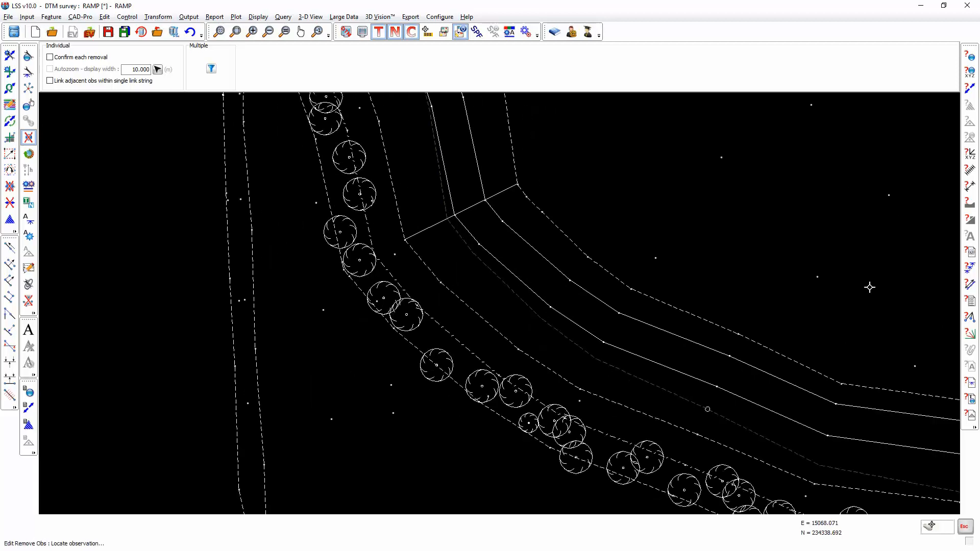
key("Escape")
- Query the distance between two ramp points around the bend
left_click(969, 187)
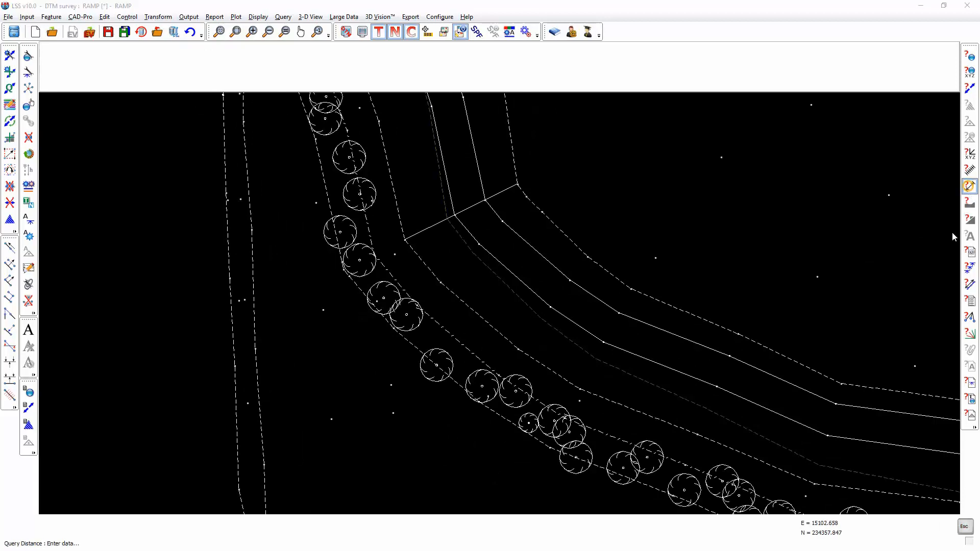
left_click(746, 341)
left_click(737, 425)
left_click(730, 421)
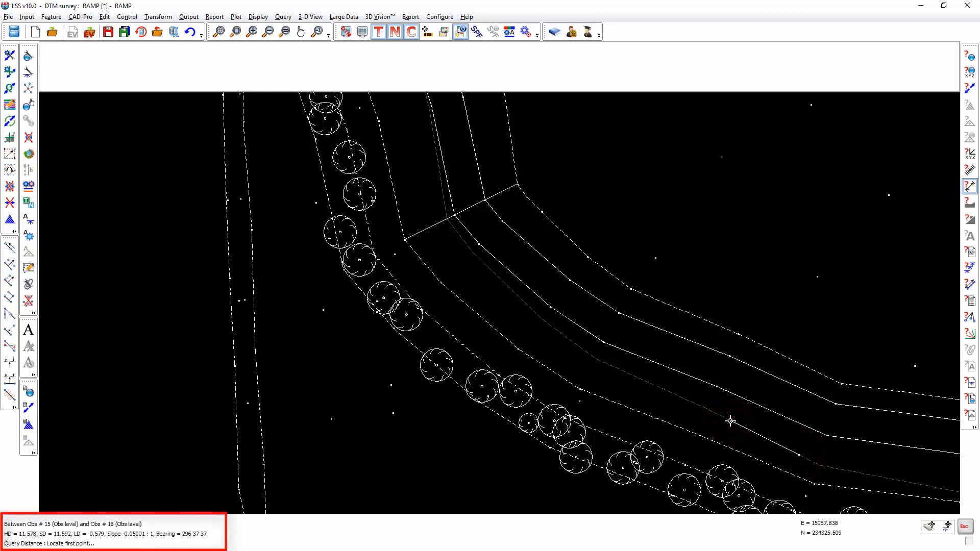
key("Escape")
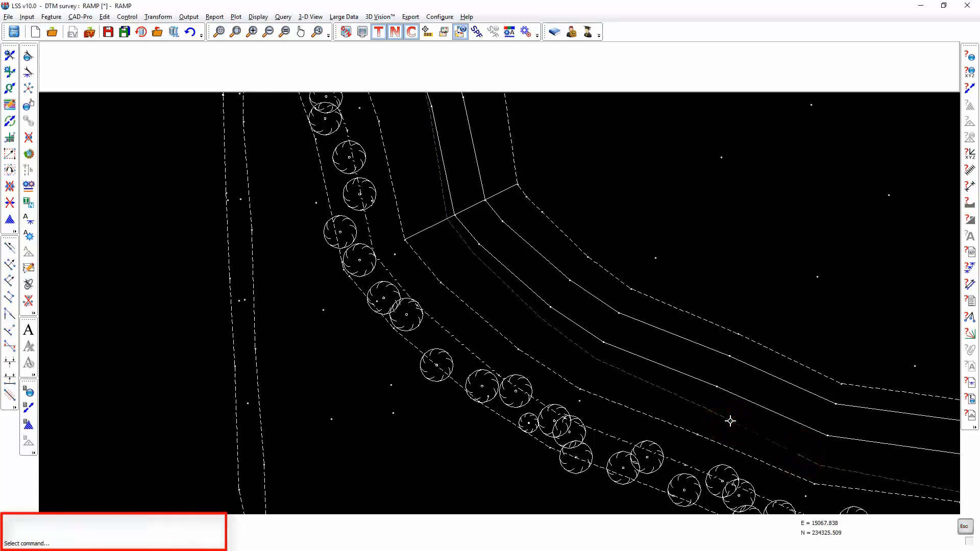
- Turn off the over-display of the excavation survey to show only the ramp string
scroll(730, 421, "down", 2)
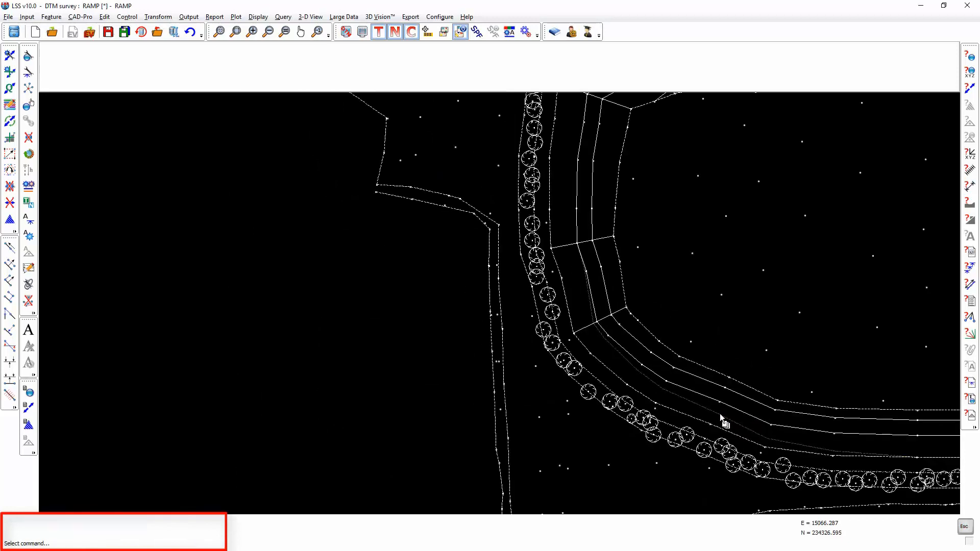
middle_click_drag(836, 460, 671, 400)
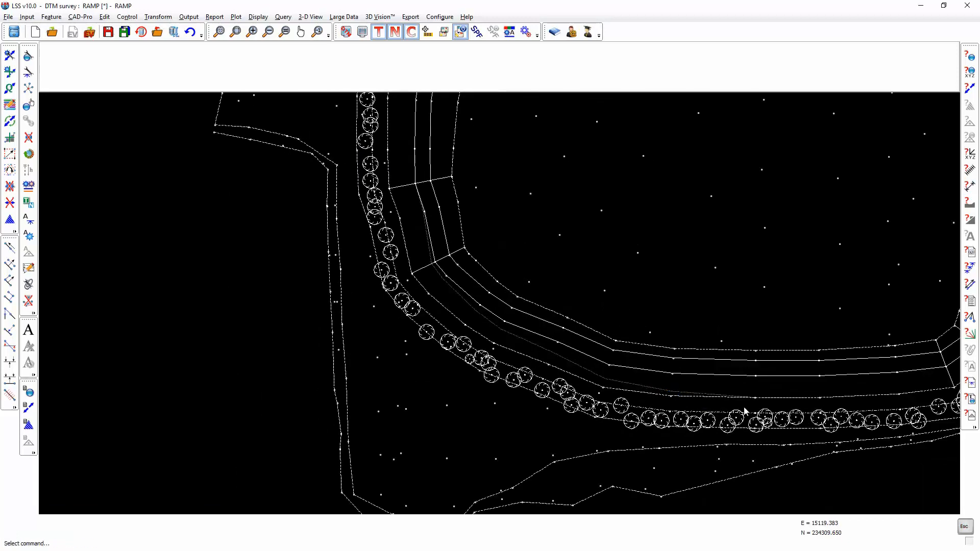
left_click(459, 32)
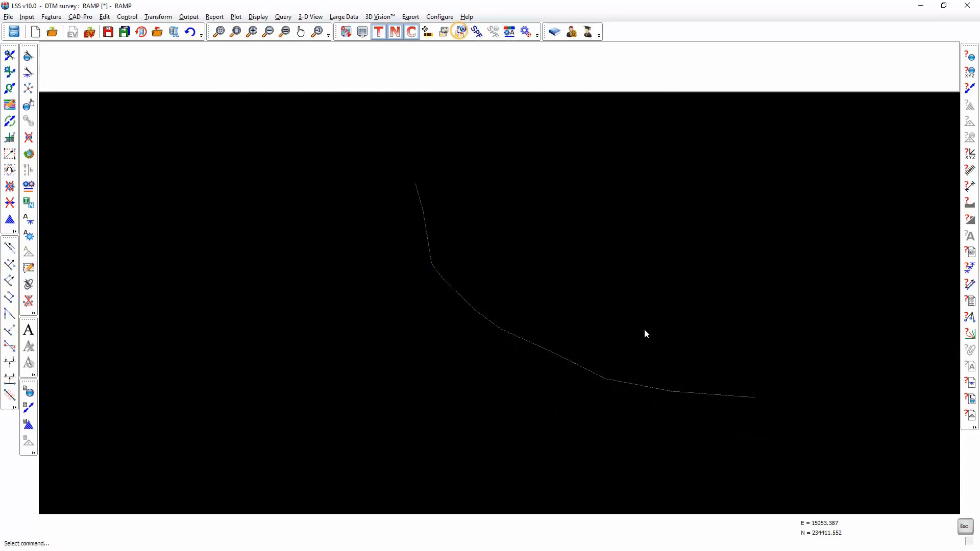